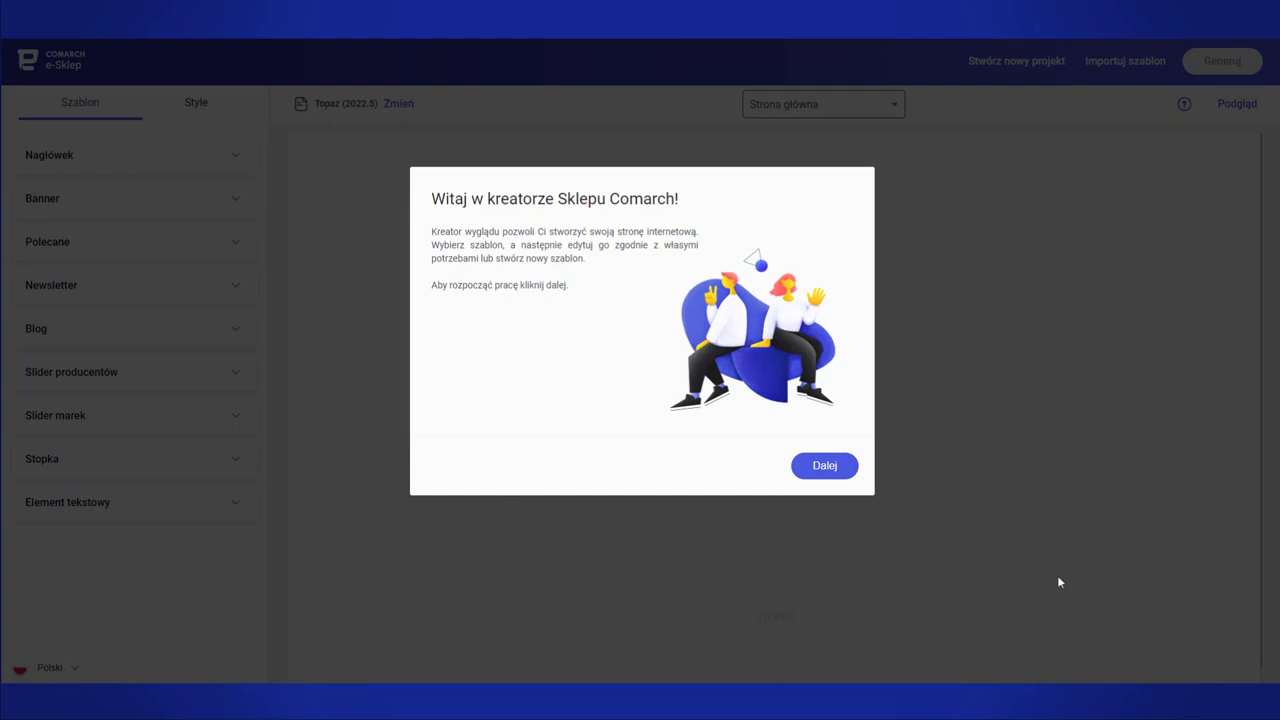
- Load a ready-made Topaz template from the template selection
left_click(825, 466)
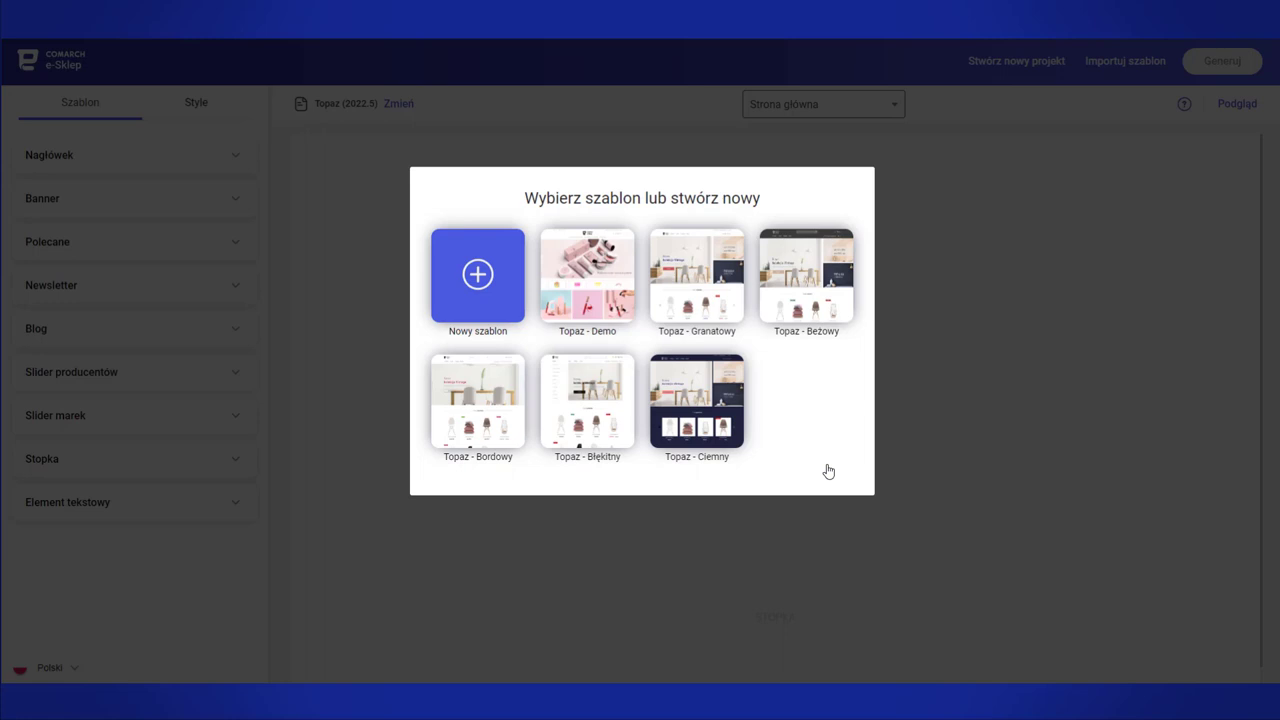
left_click(604, 325)
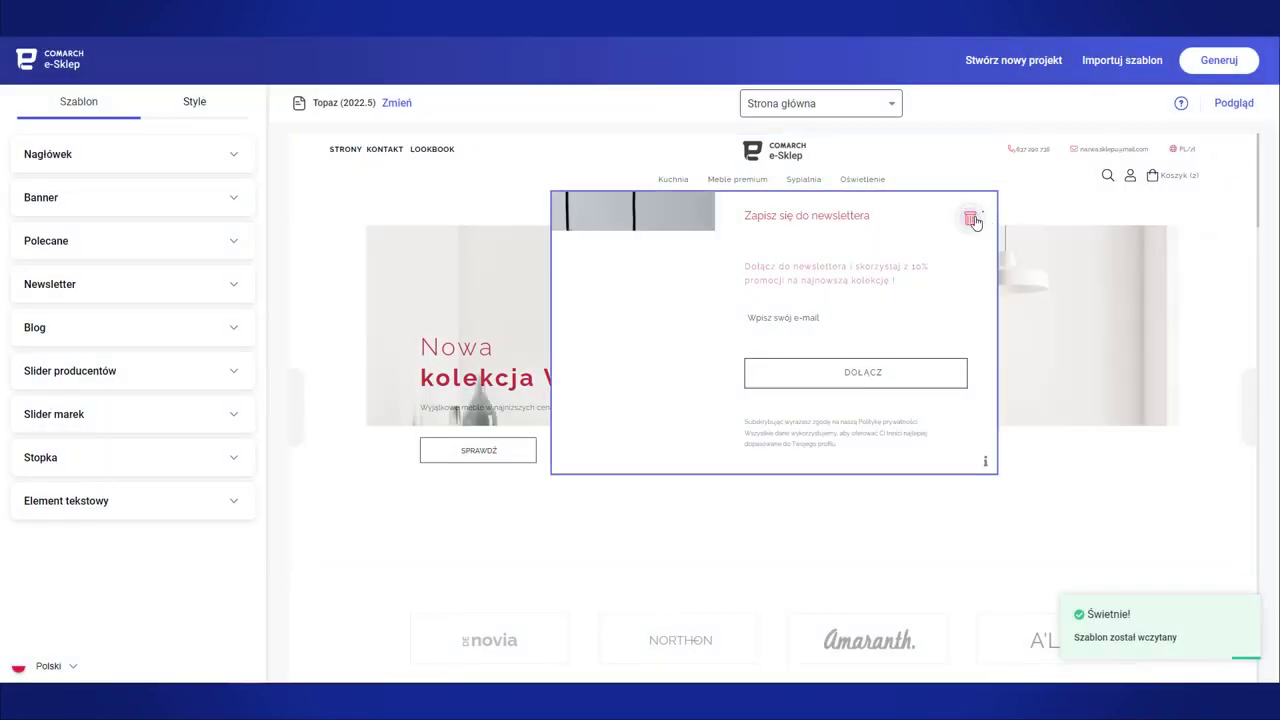
- Delete the newsletter popup, the brand logo slider and the three-image furniture banner from the loaded template
left_click(972, 219)
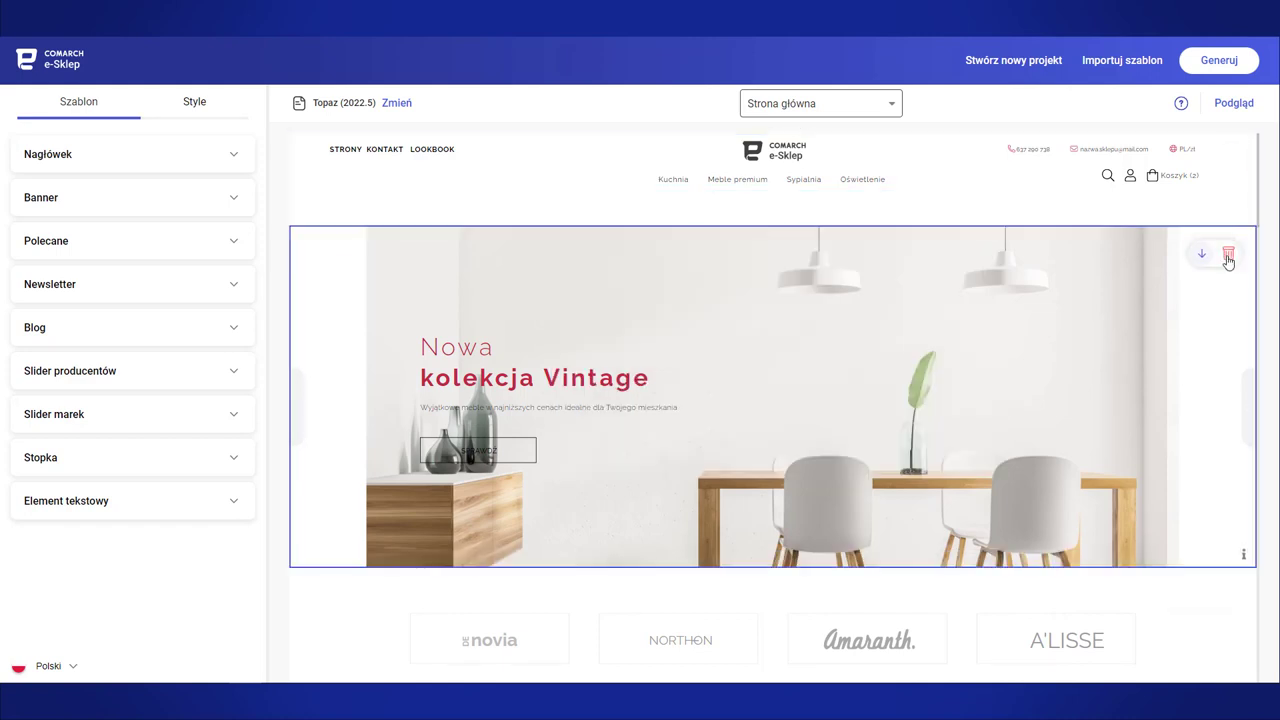
scroll(1214, 400, "down", 3)
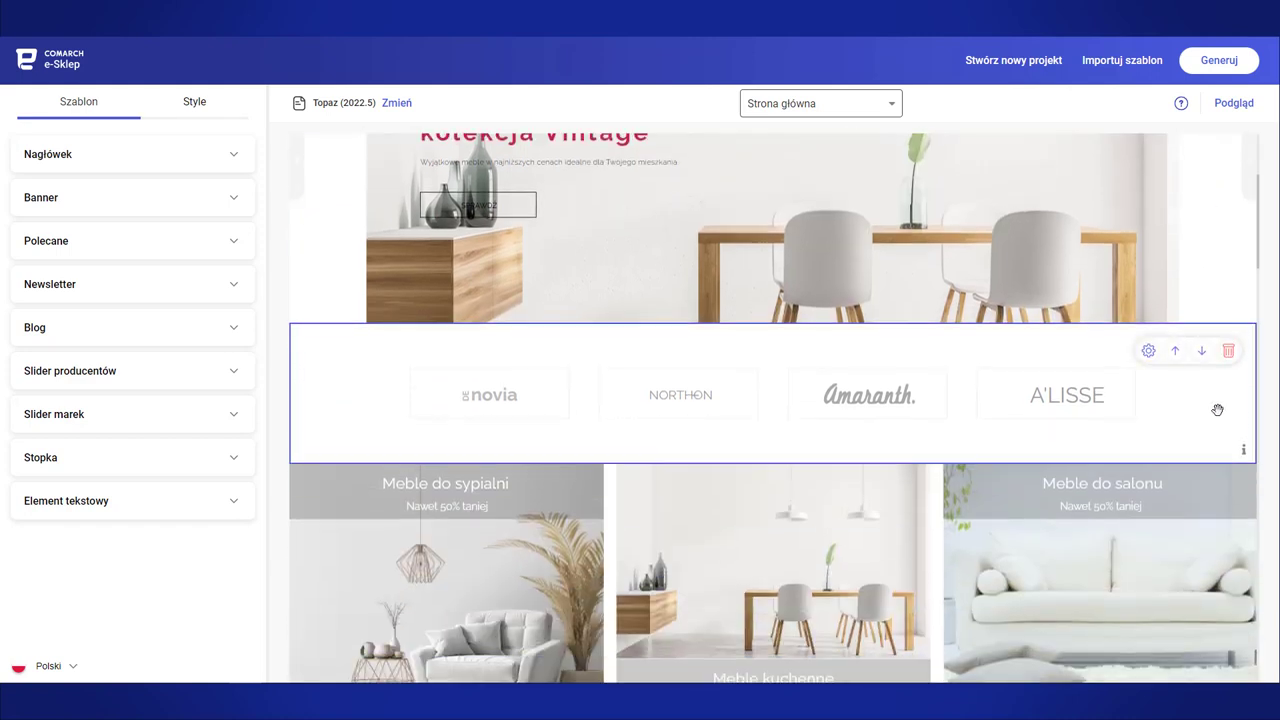
left_click(1229, 349)
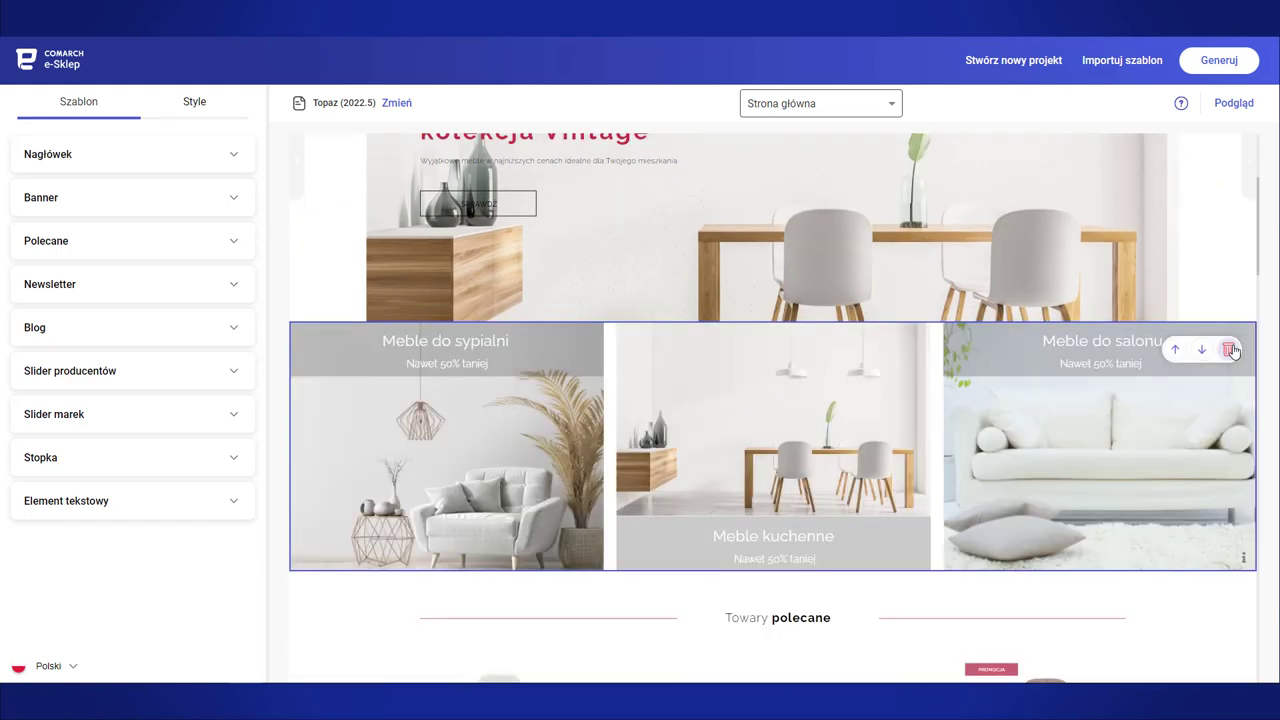
left_click(1229, 349)
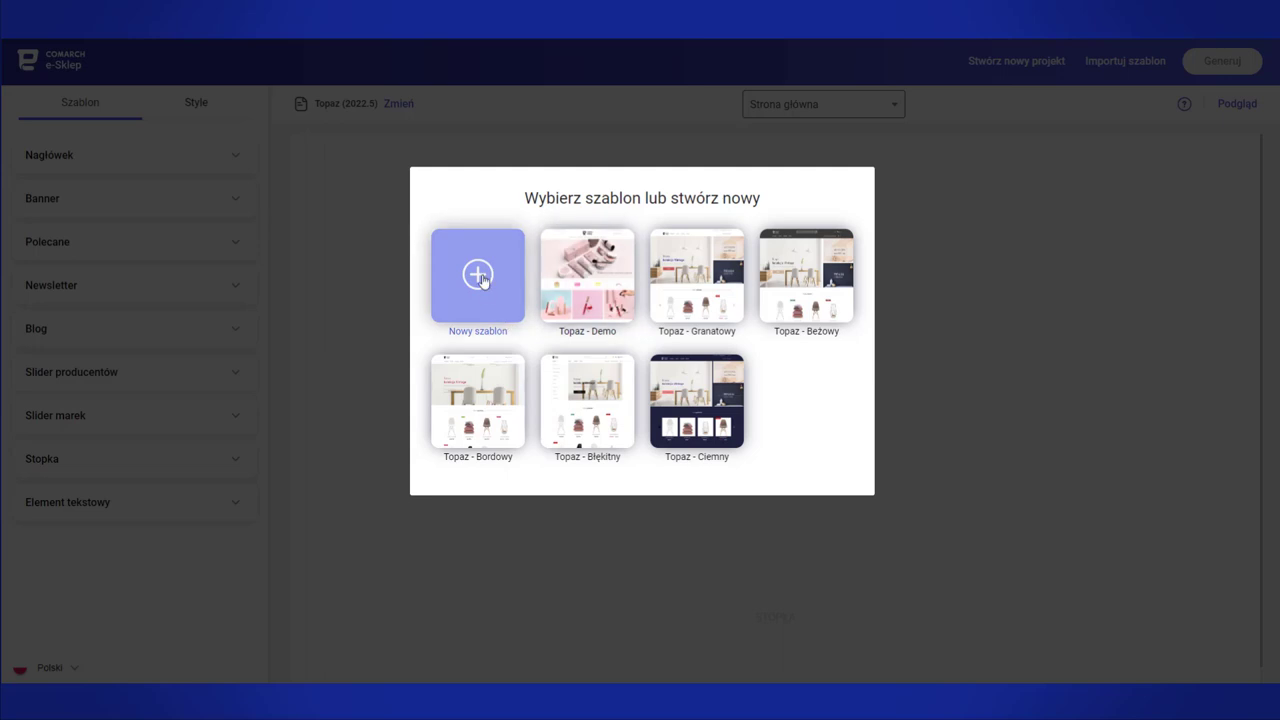
- Create a new blank template and go through the three-step introductory guide to its end
left_click(479, 276)
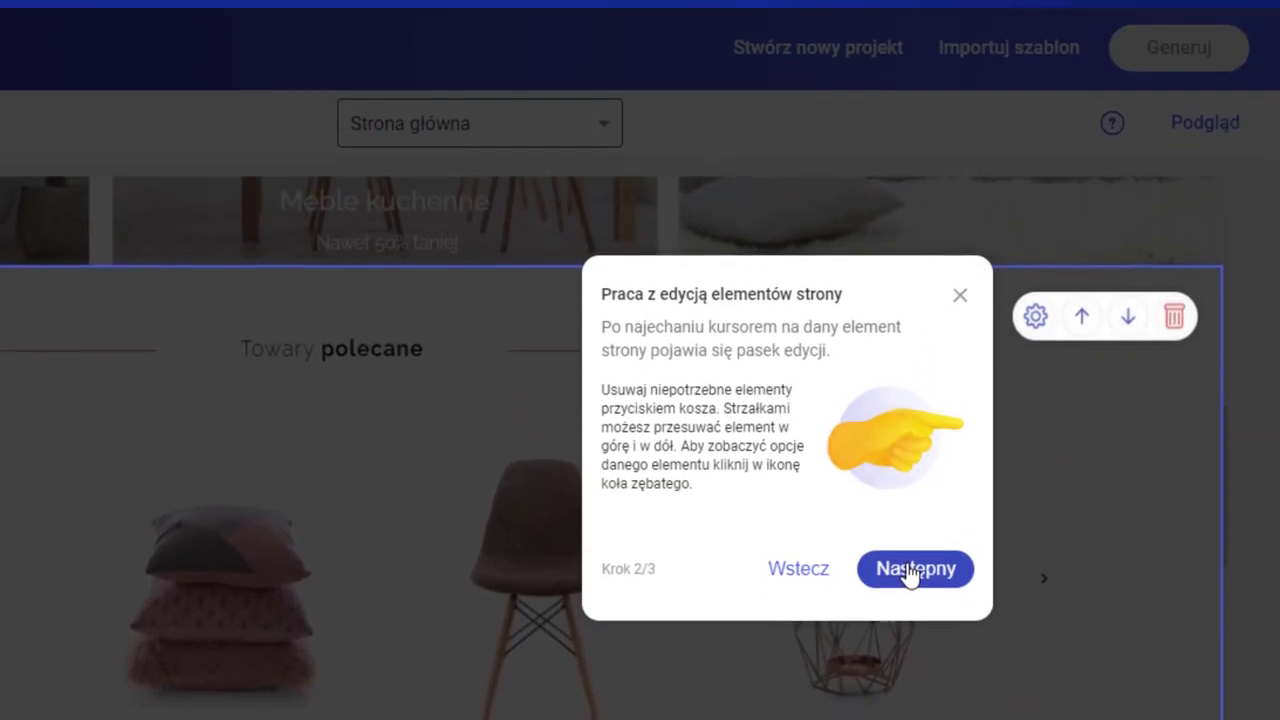
left_click(909, 395)
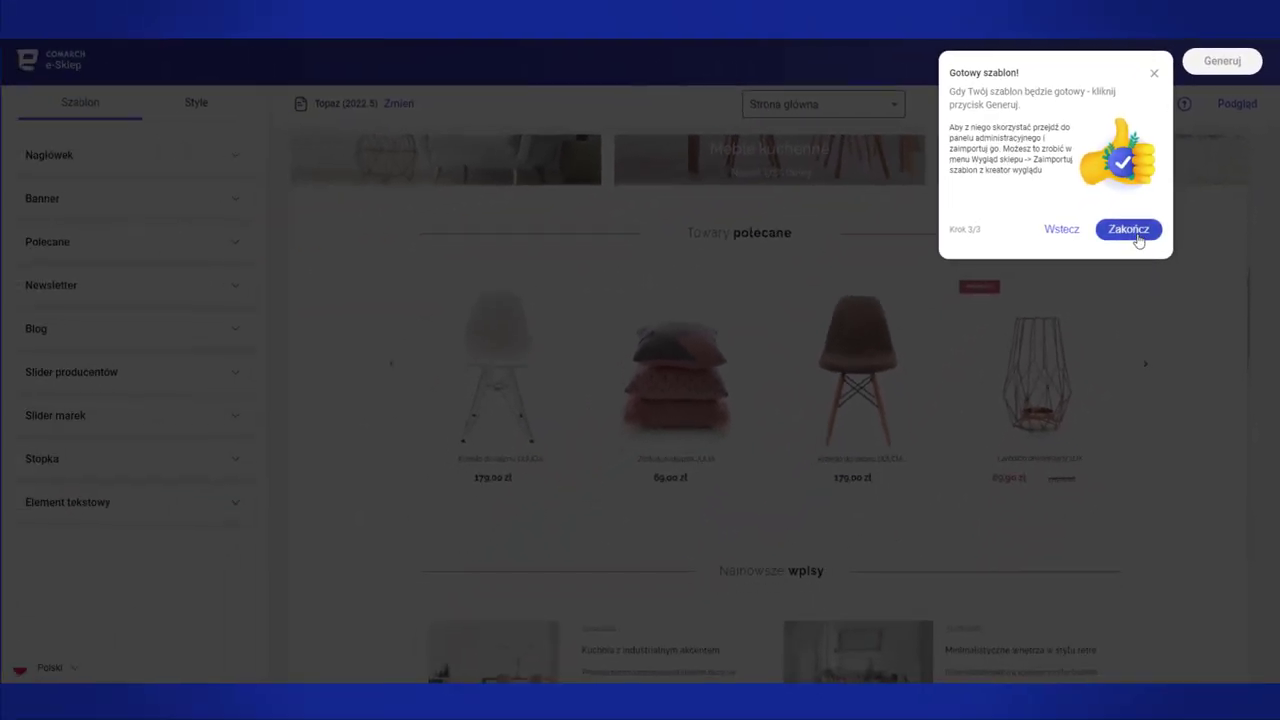
left_click(1128, 230)
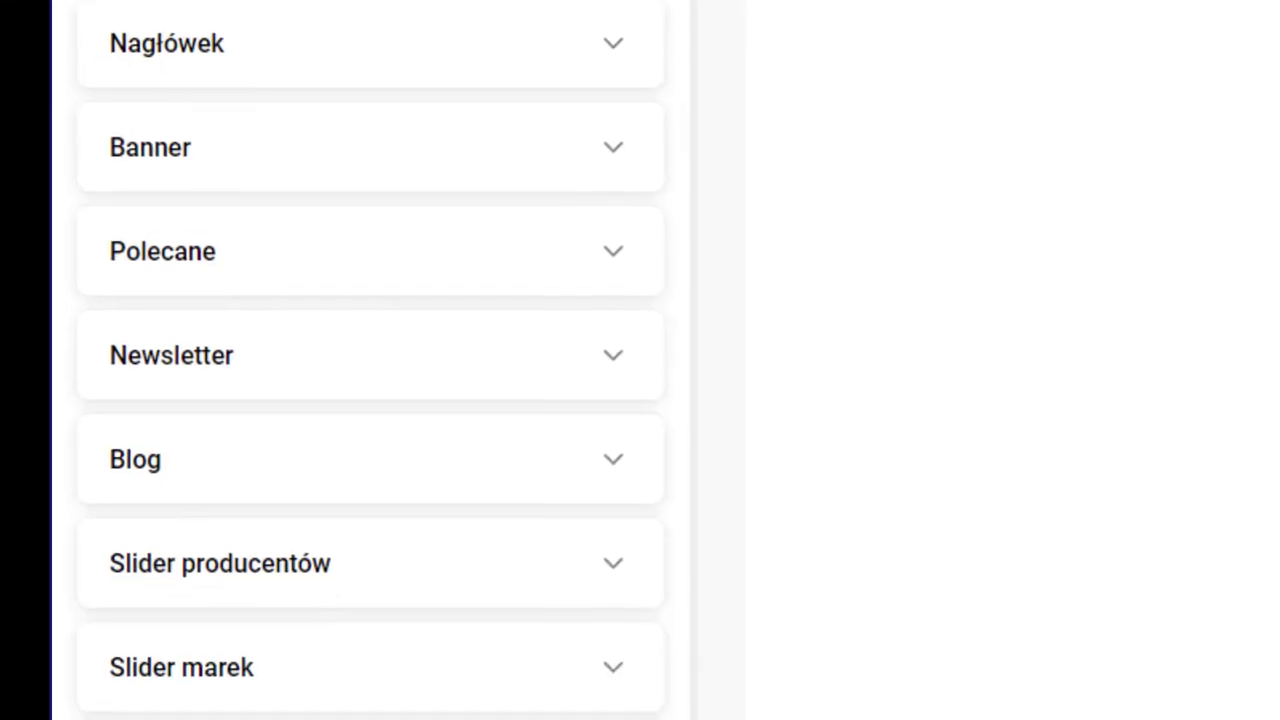
- Look through the available template element categories and the style options for colour theme, fonts and icons
scroll(371, 360, "down", 3)
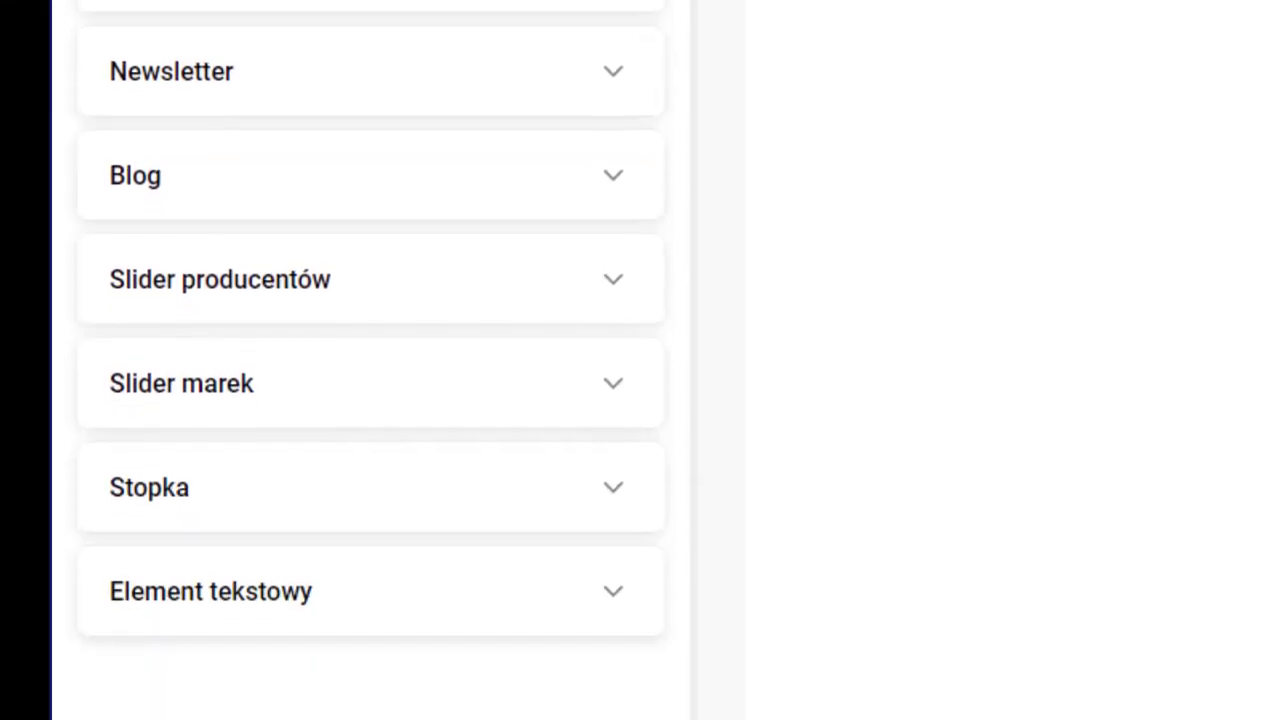
scroll(371, 330, "up", 5)
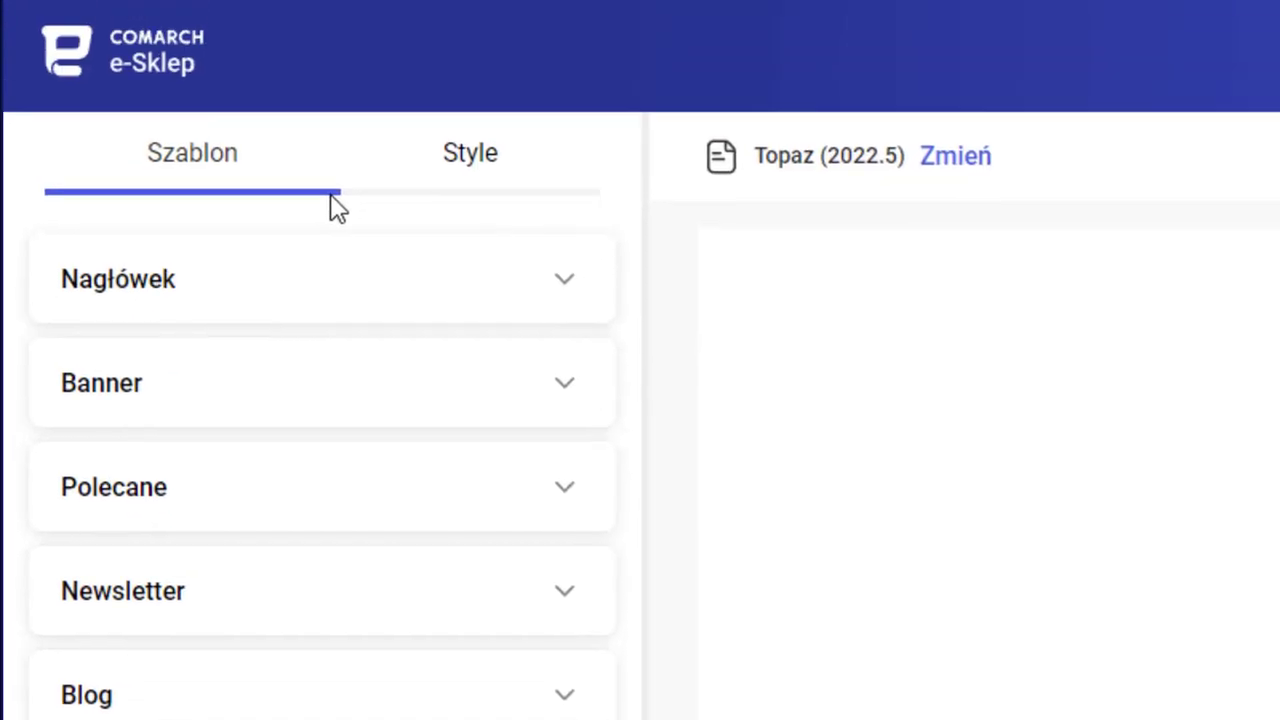
left_click(523, 168)
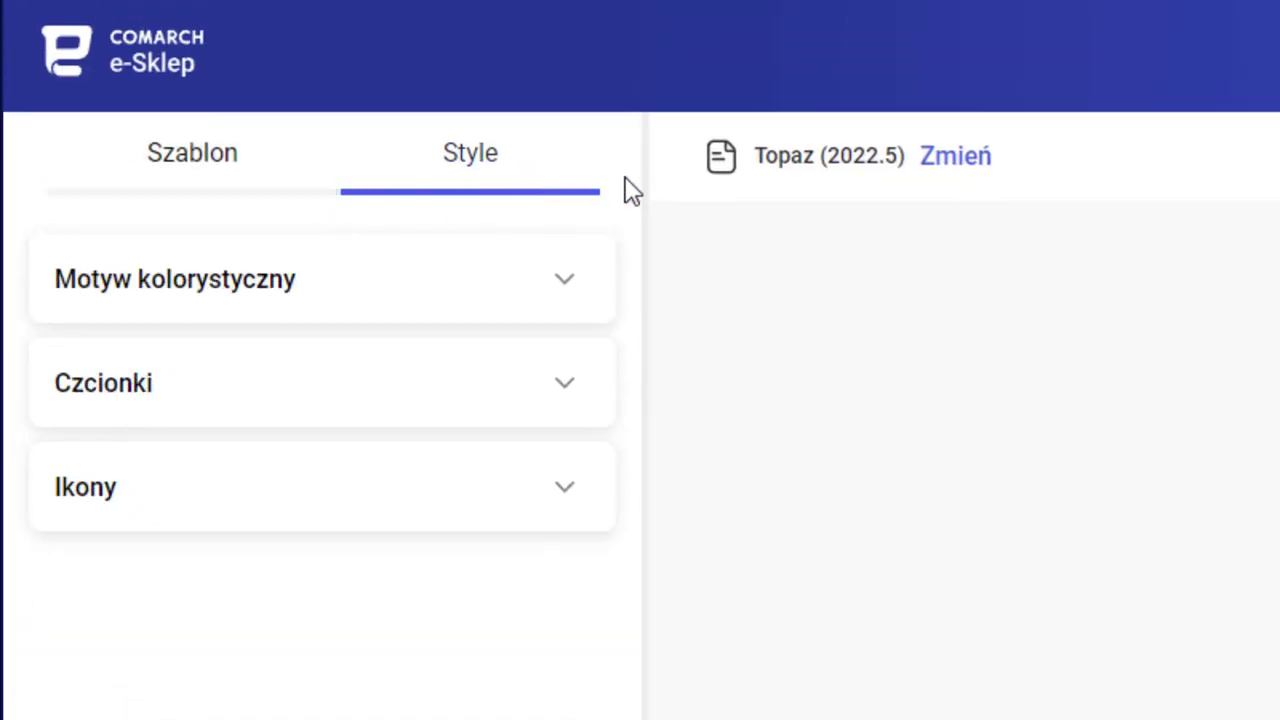
left_click(597, 272)
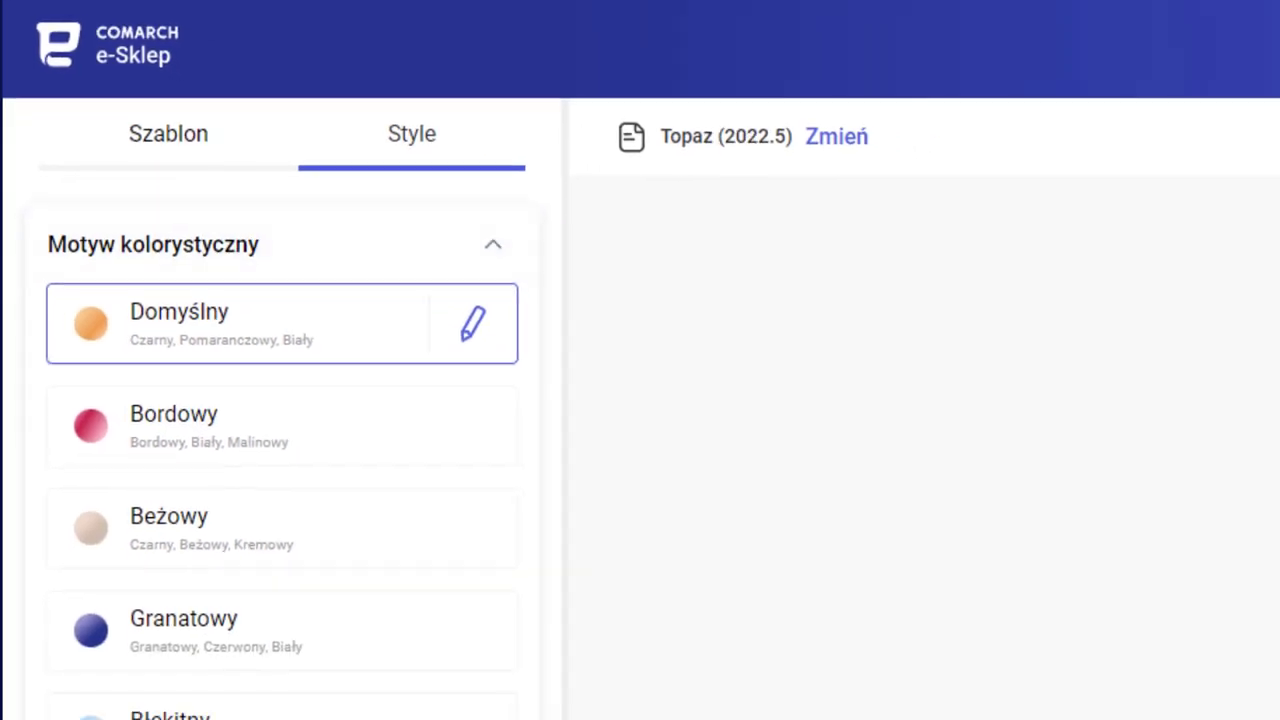
left_click(310, 612)
left_click(316, 604)
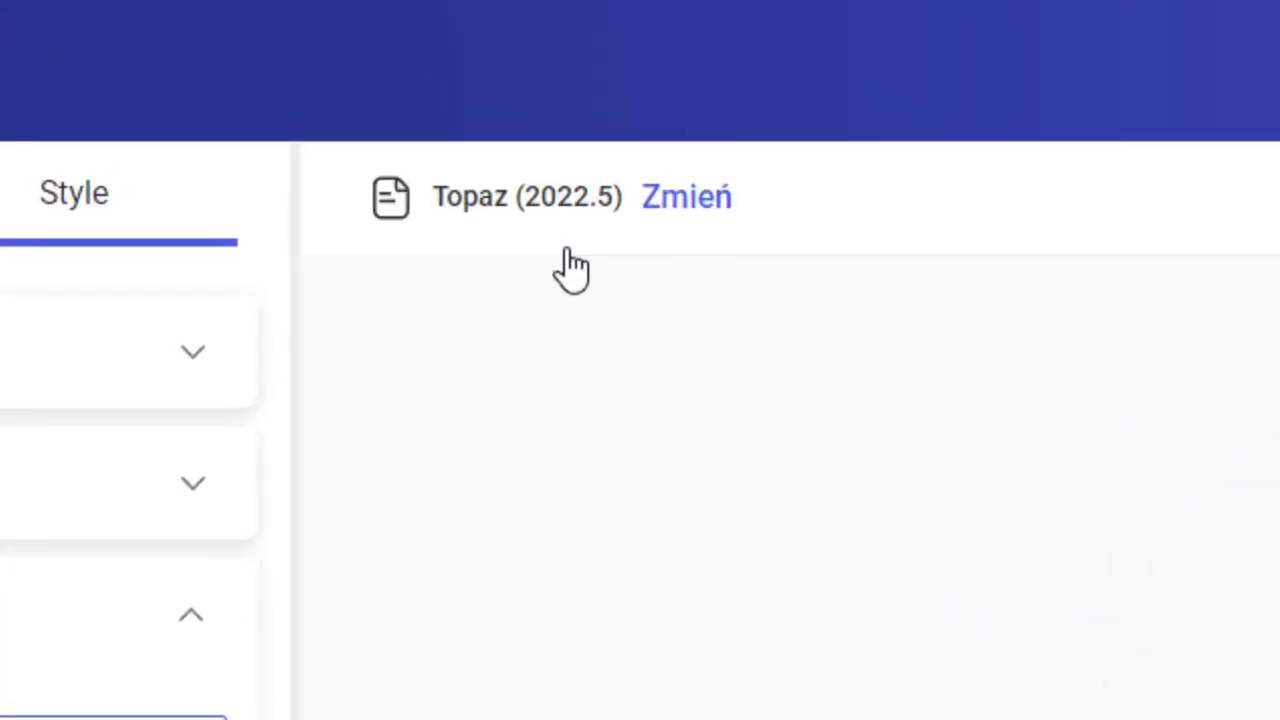
- Rename the template as "Mój szablon"
left_click(692, 216)
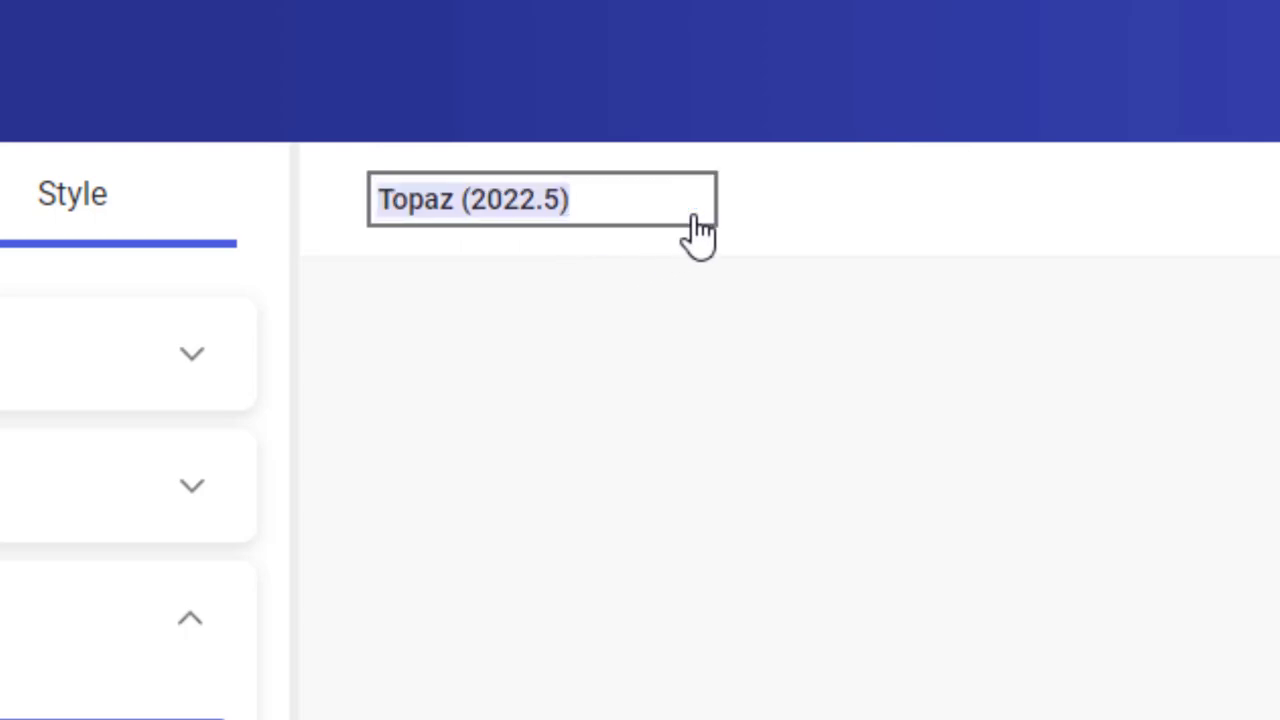
type("Mój szablon")
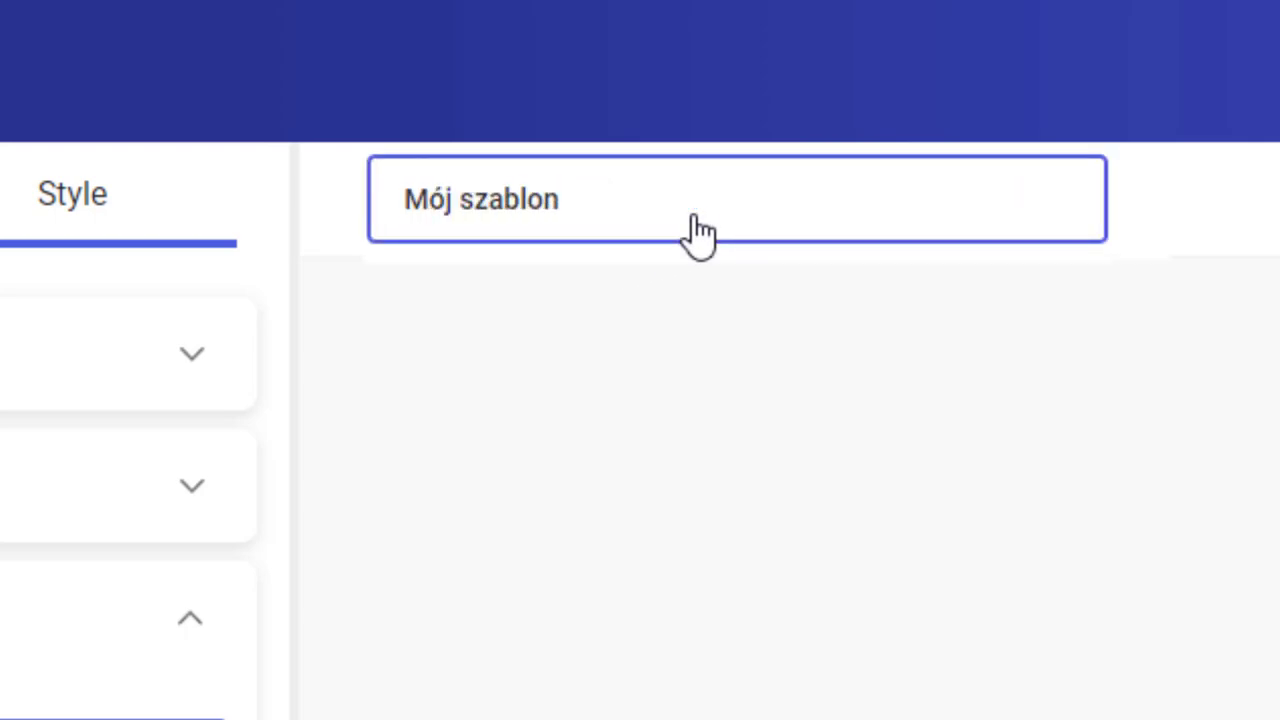
left_click(1201, 211)
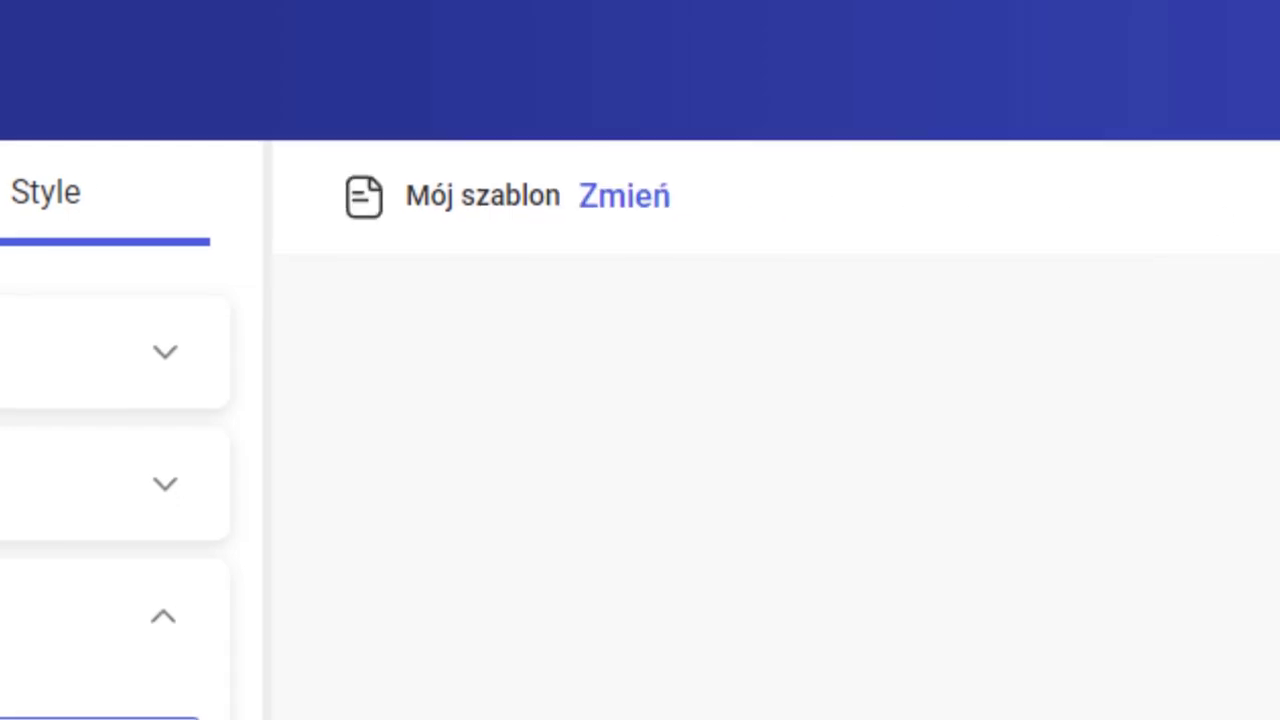
- Switch the edited page to Szczegóły towaru and back to Strona główna
left_click(1157, 134)
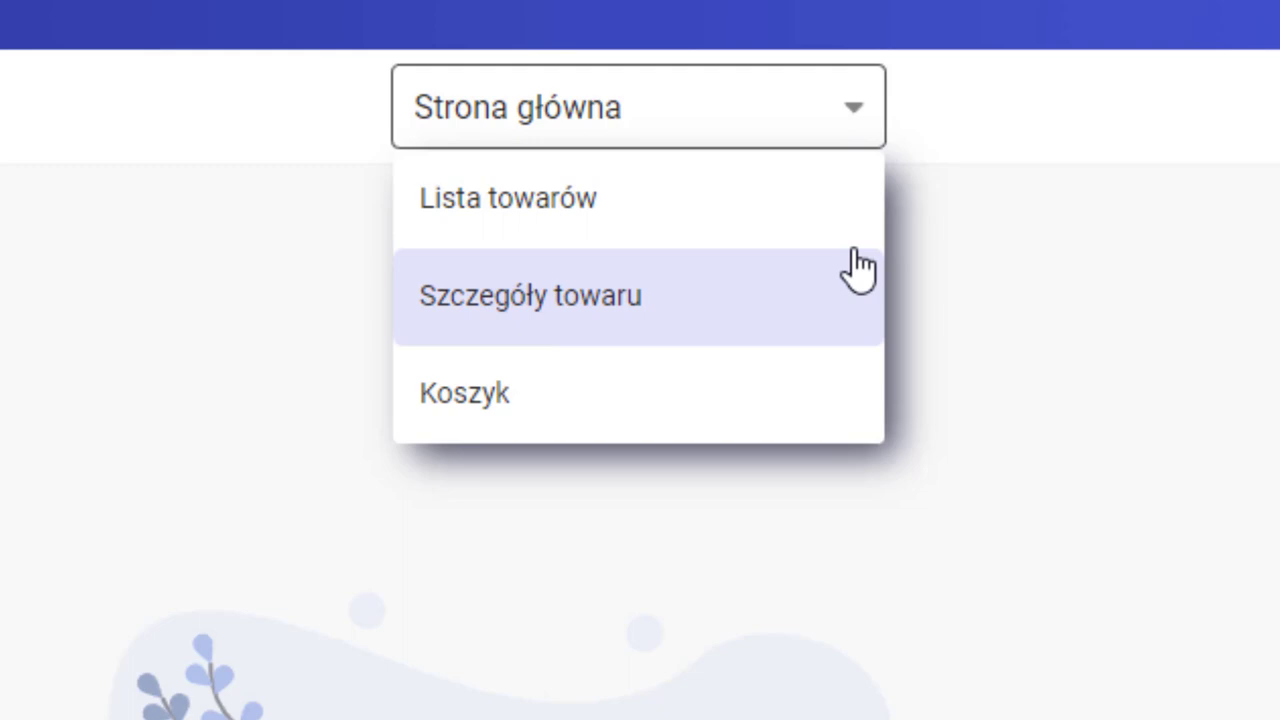
left_click(1056, 192)
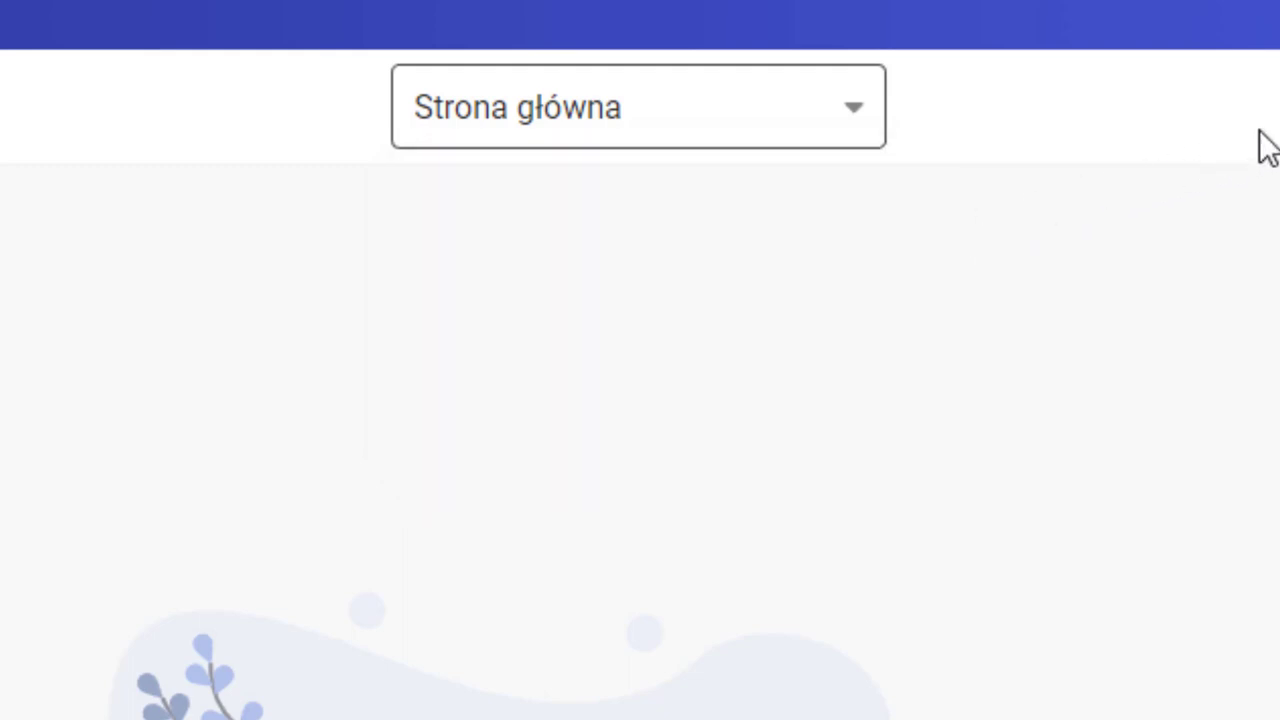
left_click(853, 110)
left_click(758, 290)
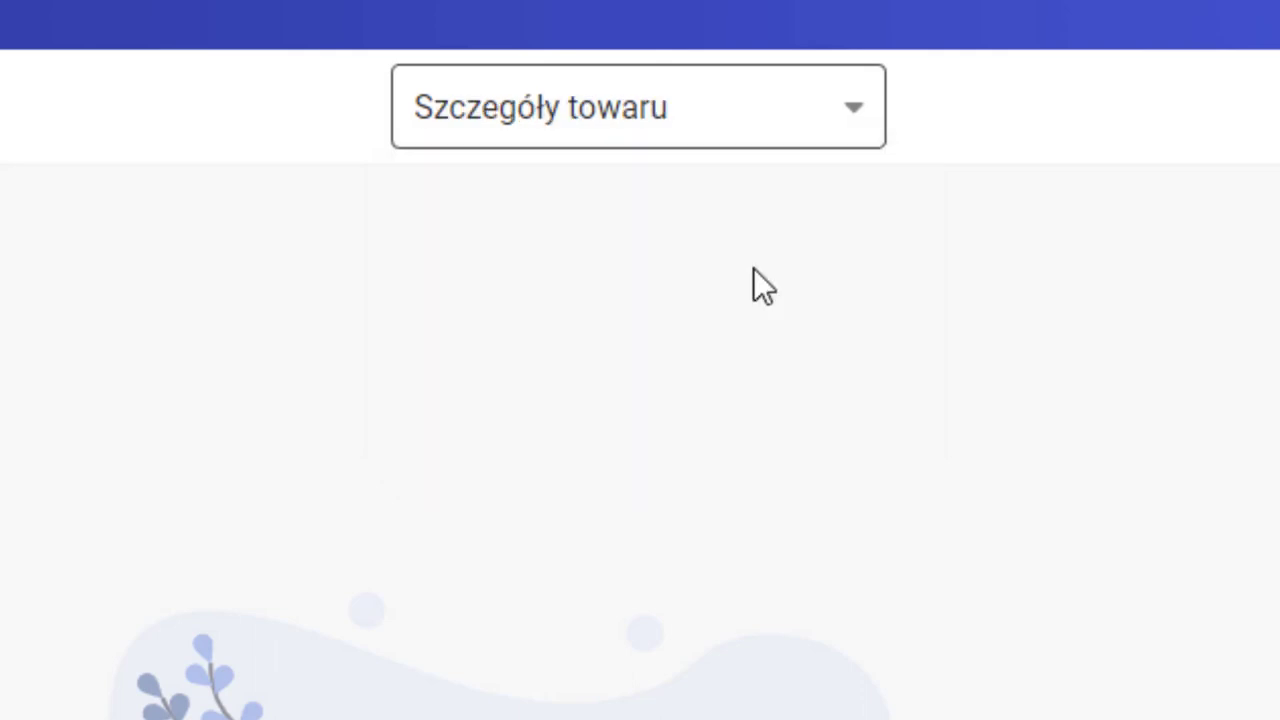
left_click(760, 110)
left_click(766, 226)
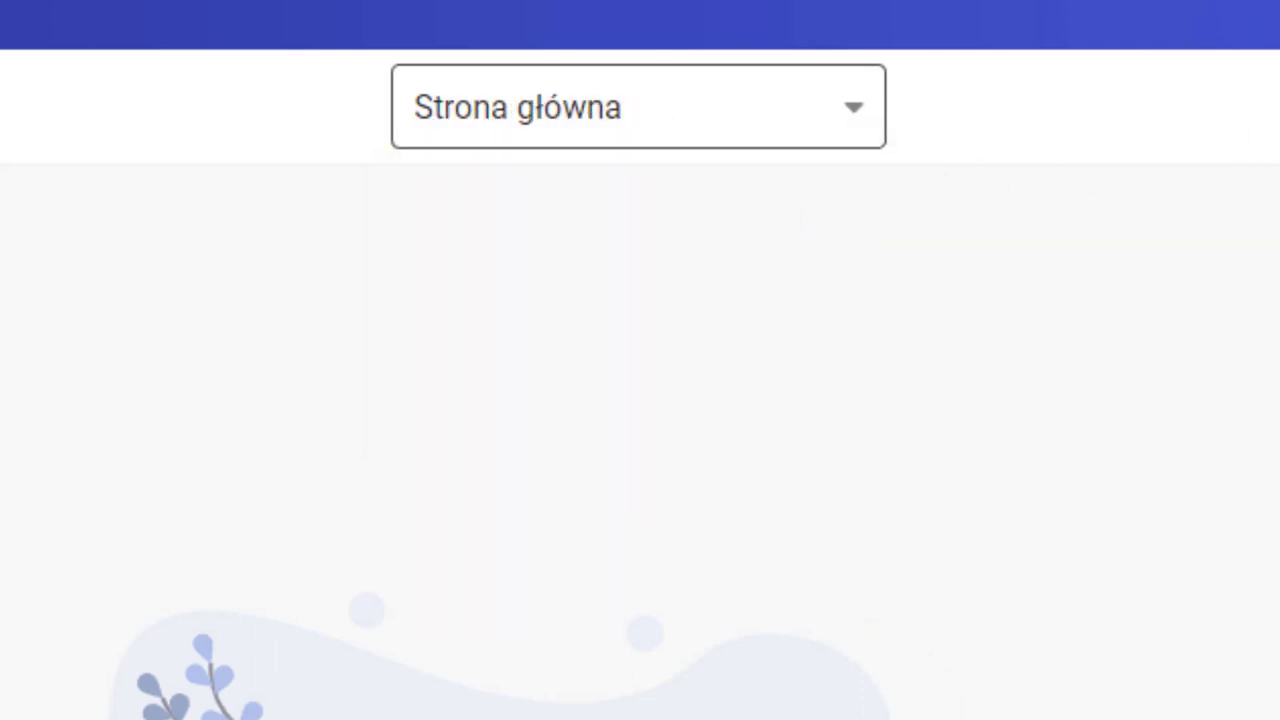
- View the help options, the preview of the template and the interface language choices
left_click(1066, 68)
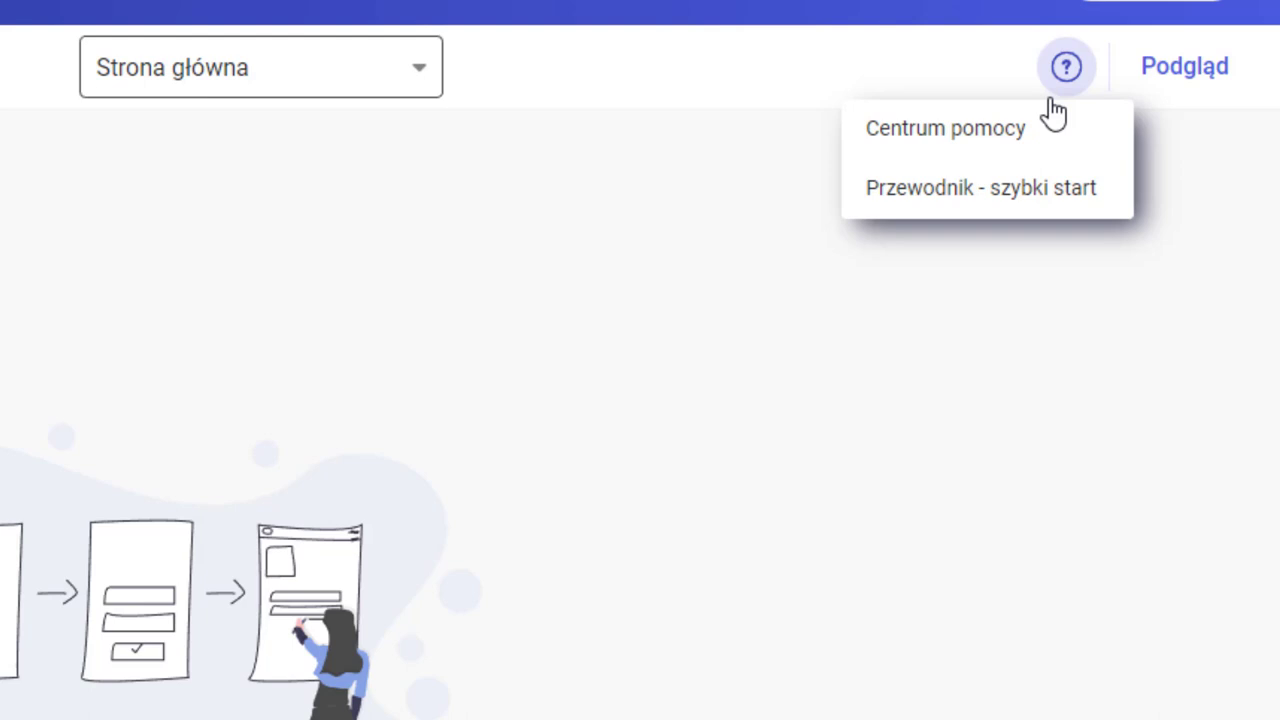
left_click(1188, 86)
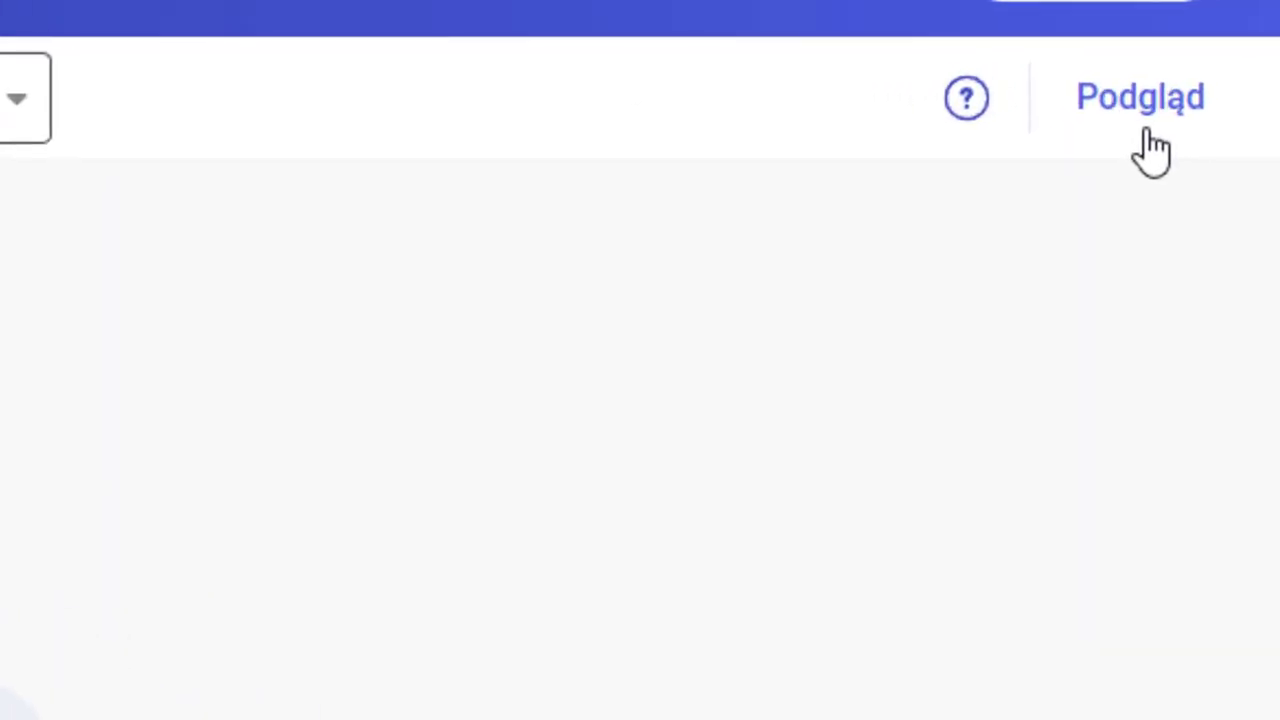
left_click(1150, 140)
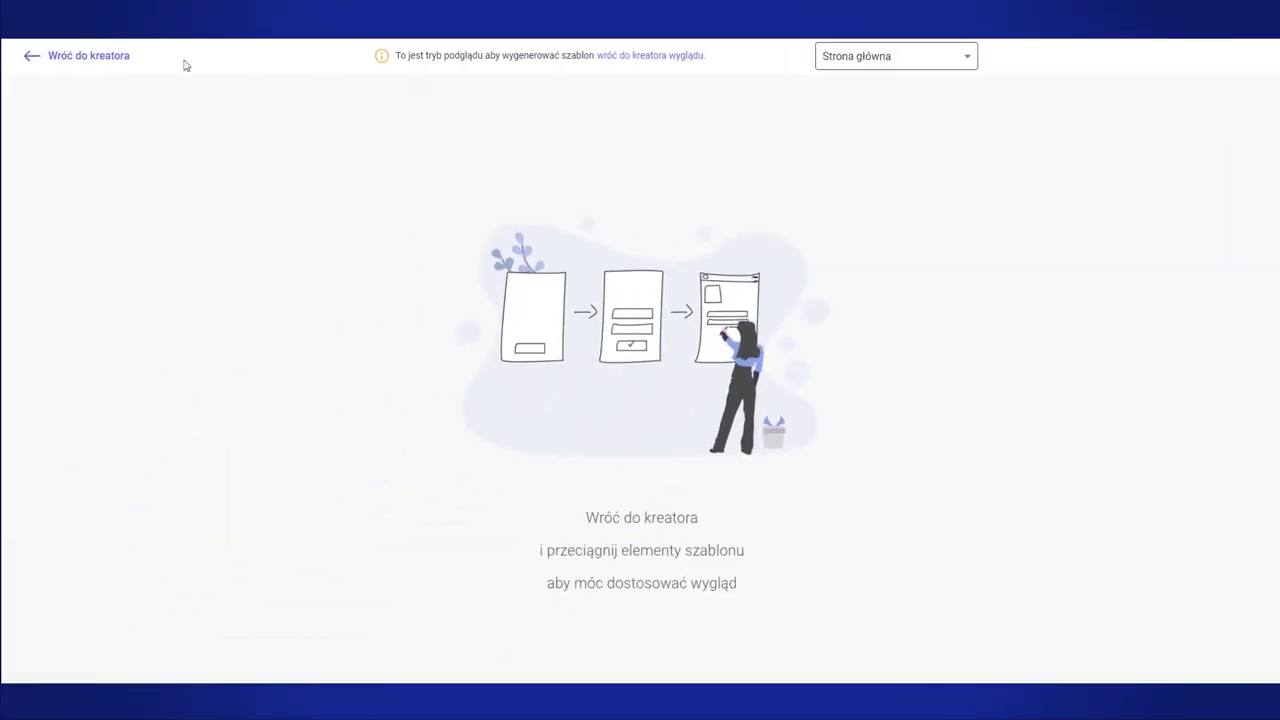
left_click(103, 57)
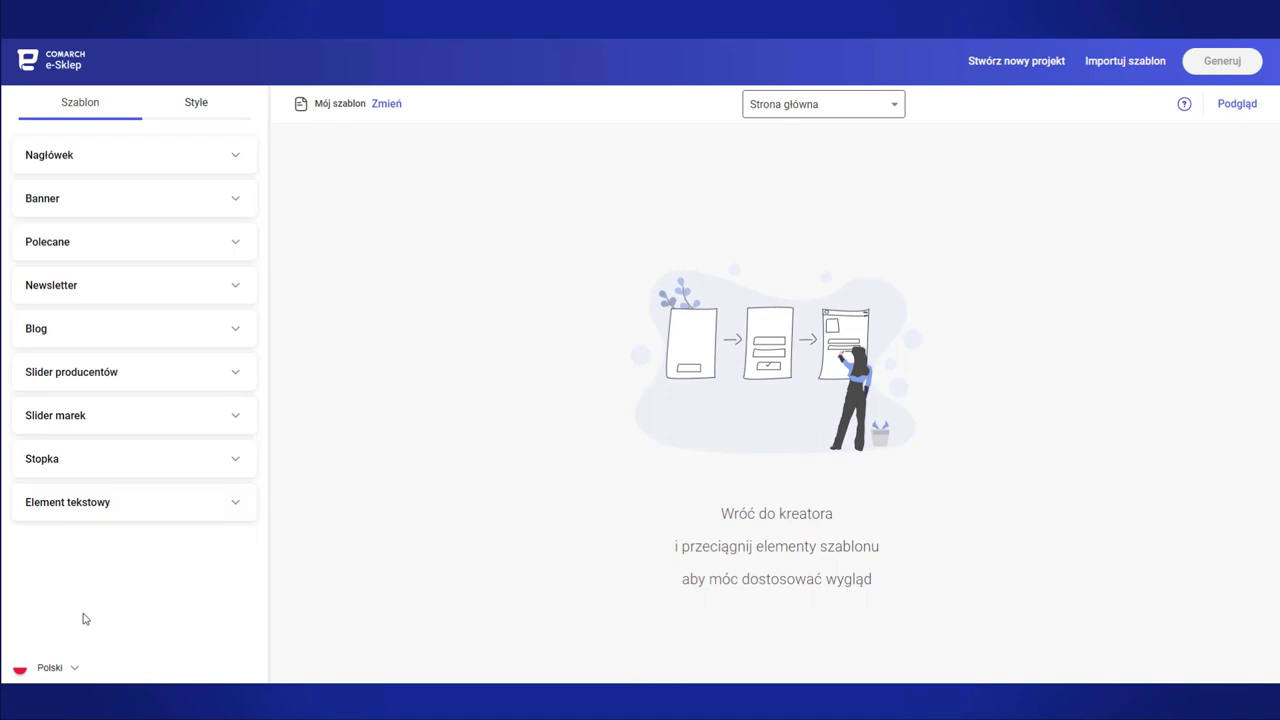
left_click(72, 669)
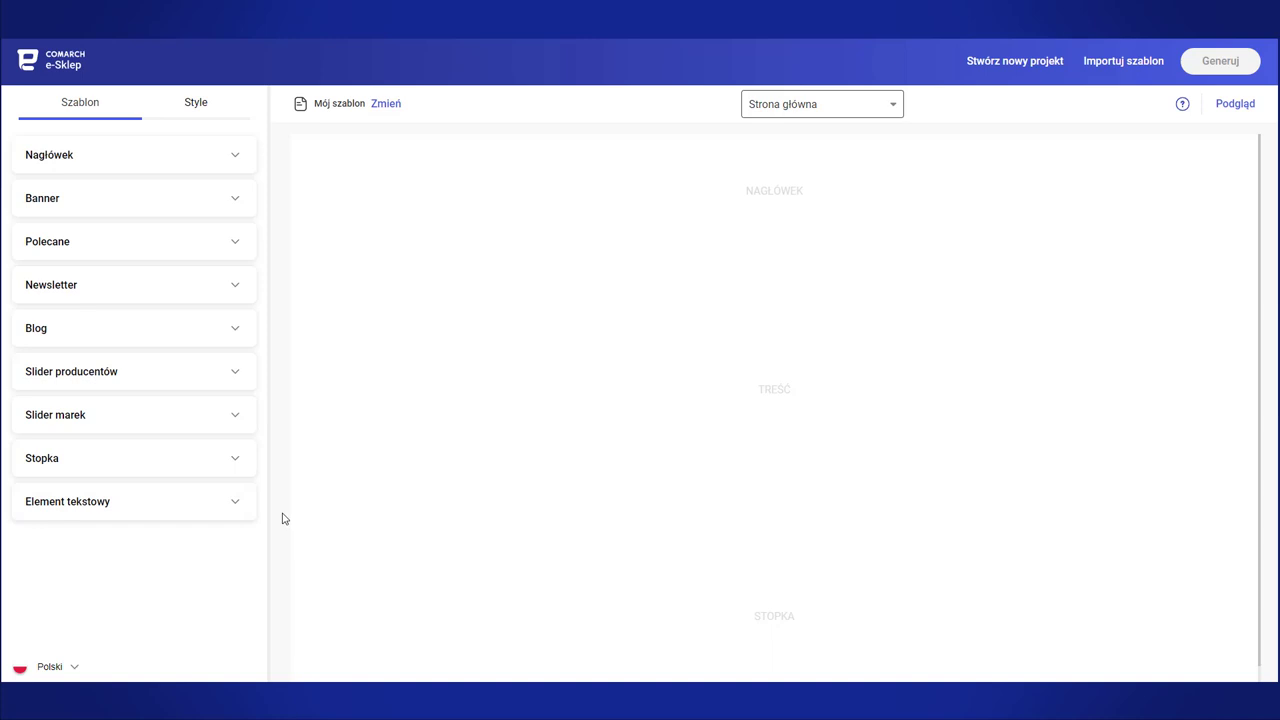
- Add the second header layout, with a search bar beside the logo and the menu below it, to the home page
left_click(238, 156)
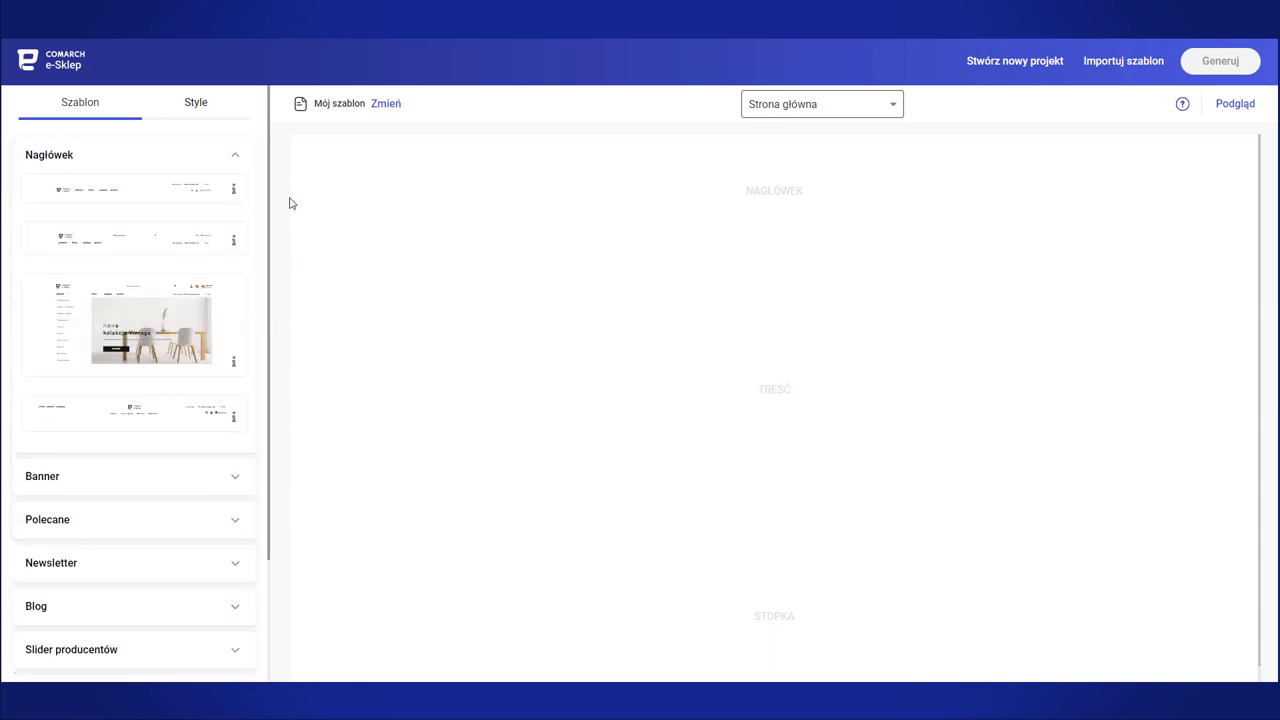
left_click(243, 478)
scroll(246, 500, "down", 2)
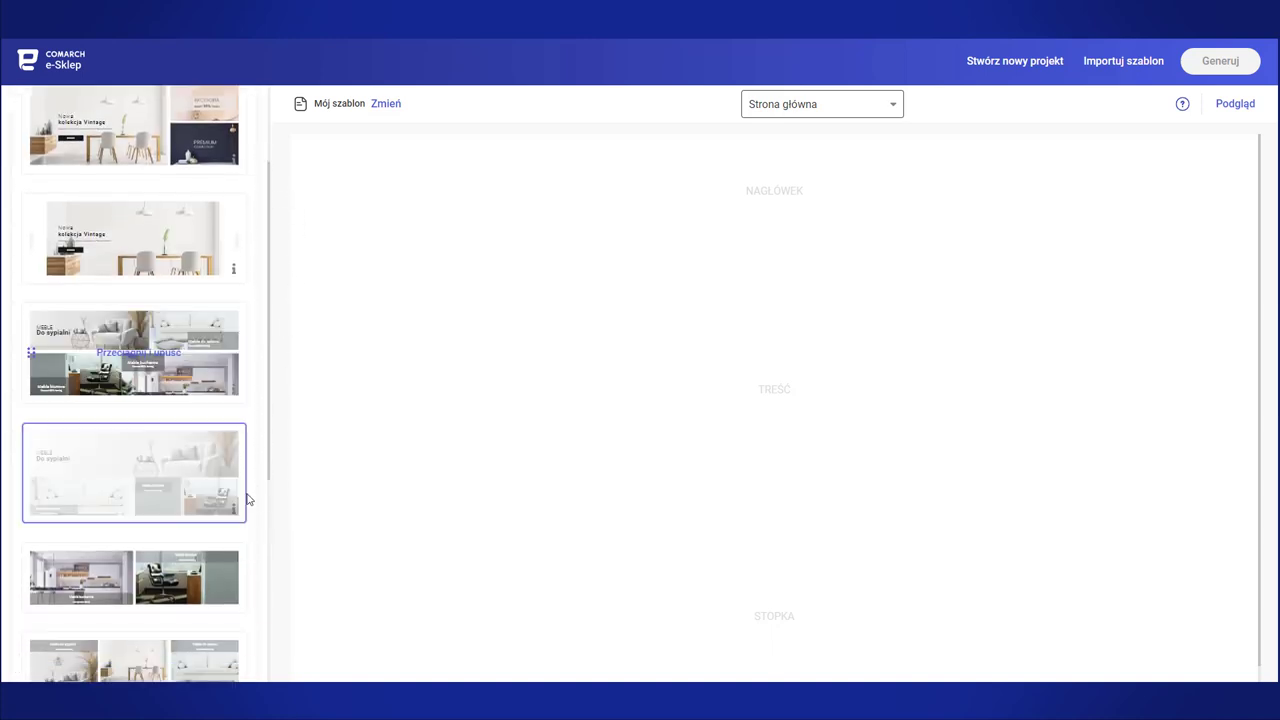
scroll(250, 336, "up", 2)
left_click(229, 150)
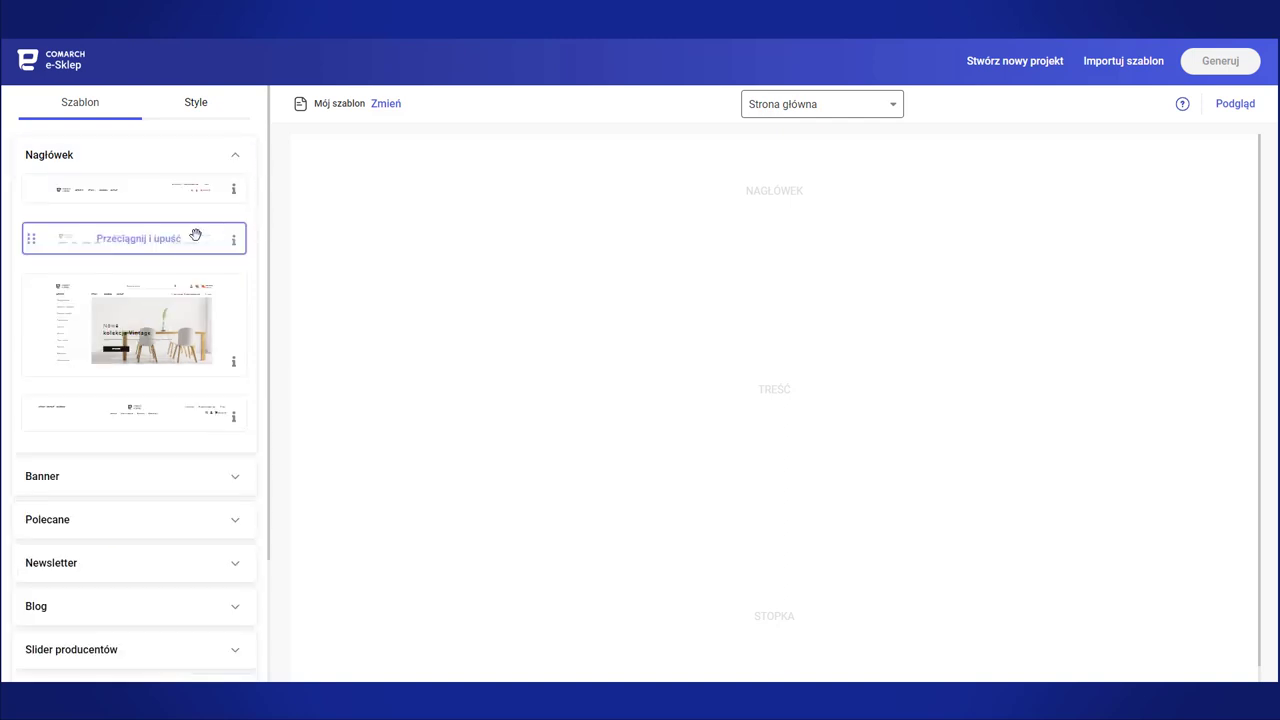
left_click_drag(156, 248, 522, 266)
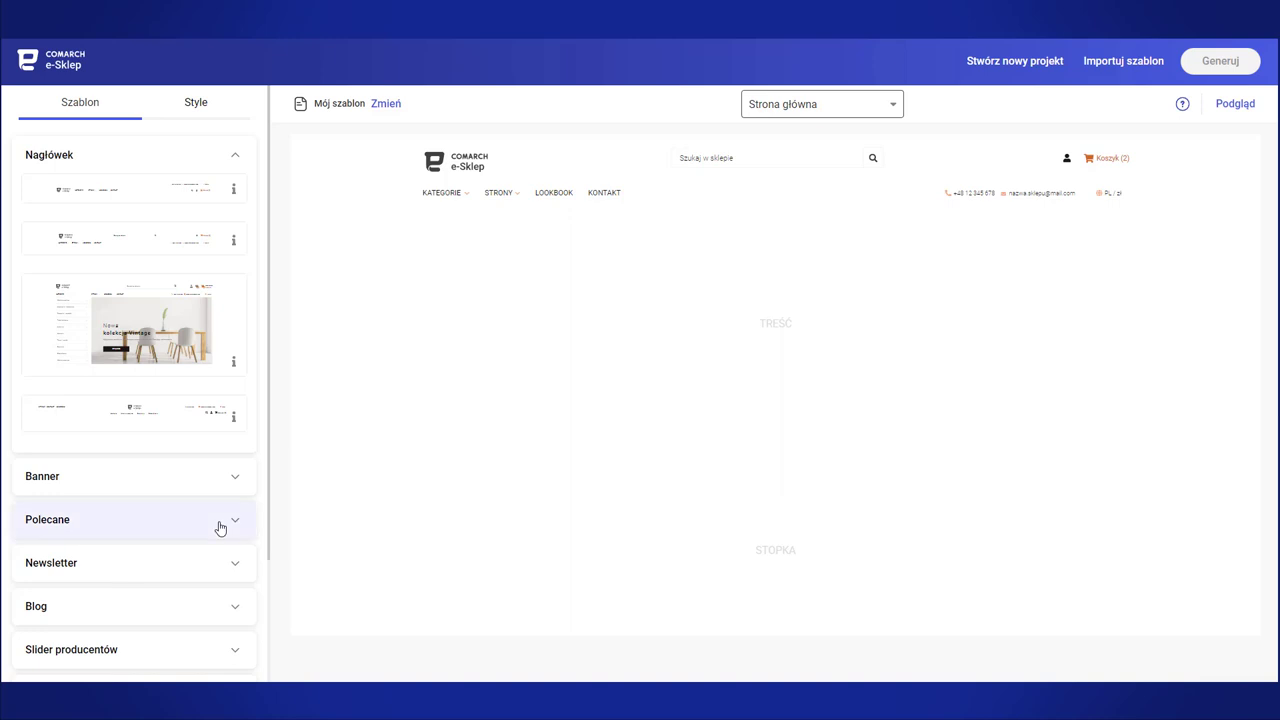
- Place the two-image banner with Meble kuchenne and Meble biurowe in the content area below the header
scroll(258, 491, "down", 2)
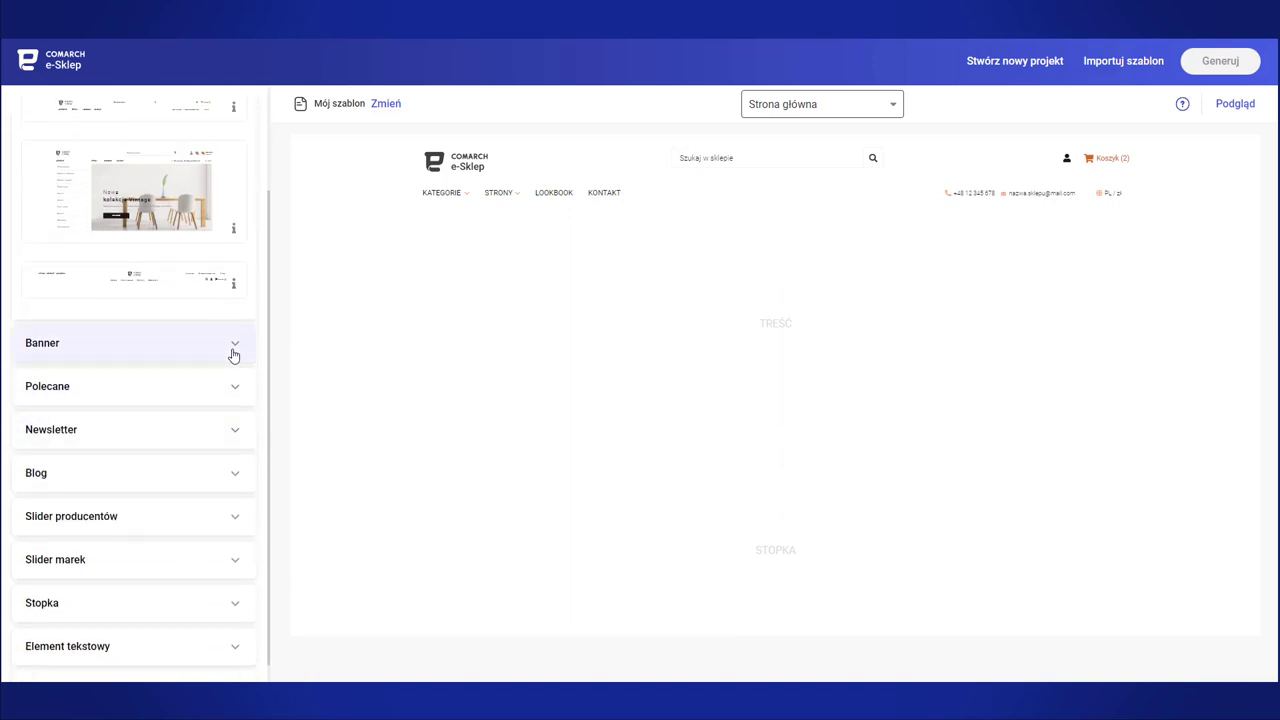
left_click(234, 346)
scroll(237, 414, "down", 3)
scroll(237, 414, "down", 1)
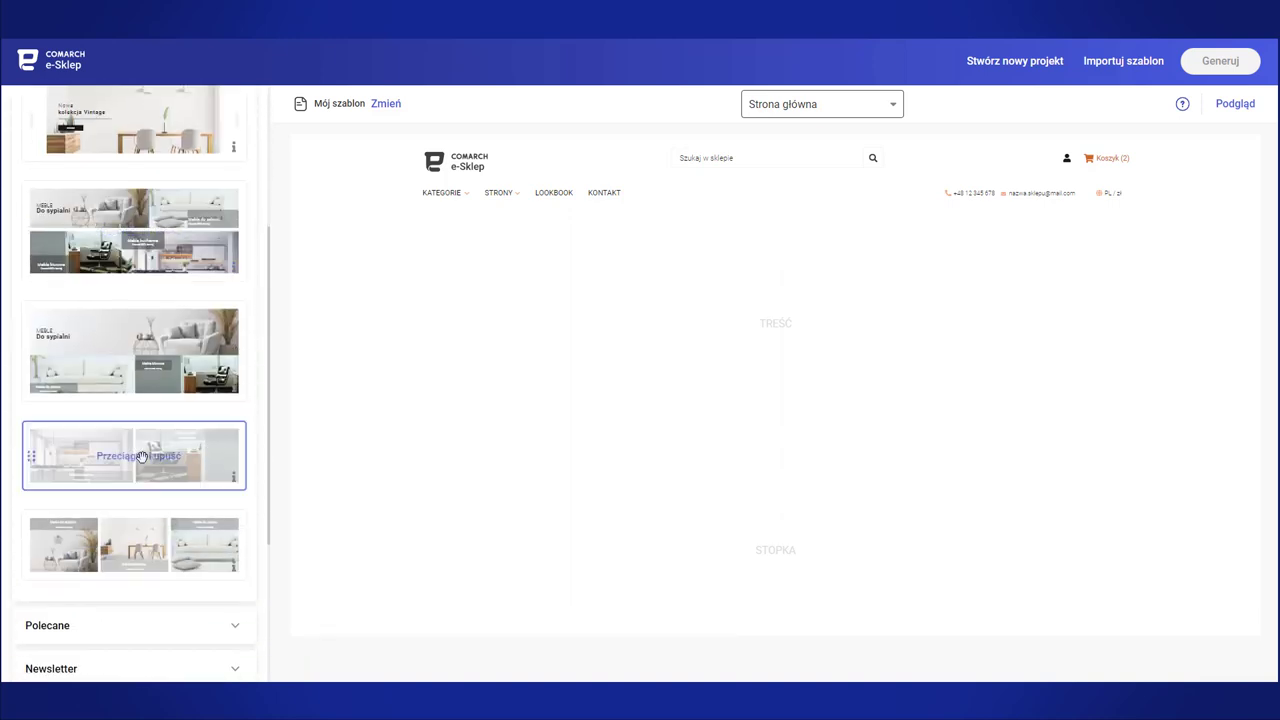
left_click_drag(130, 455, 377, 374)
- Add the blog section with three posts side by side below the two-image banner
scroll(251, 391, "down", 4)
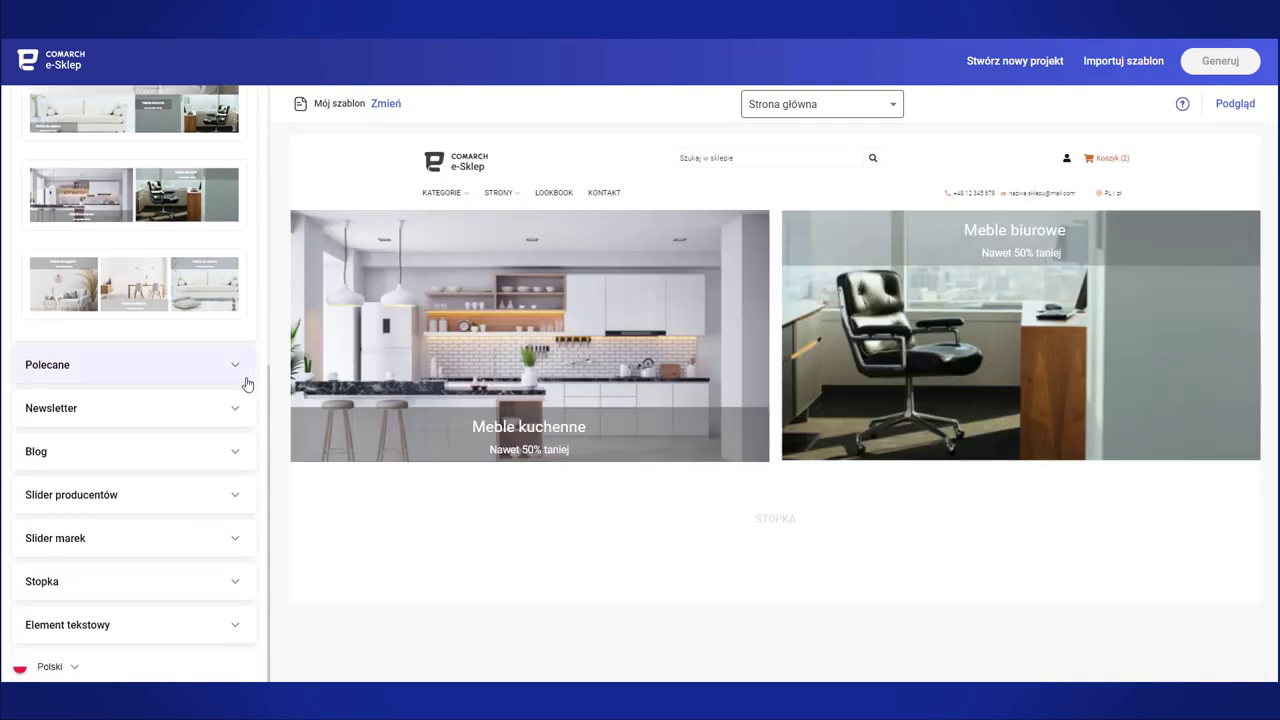
left_click(234, 462)
left_click_drag(125, 340, 400, 495)
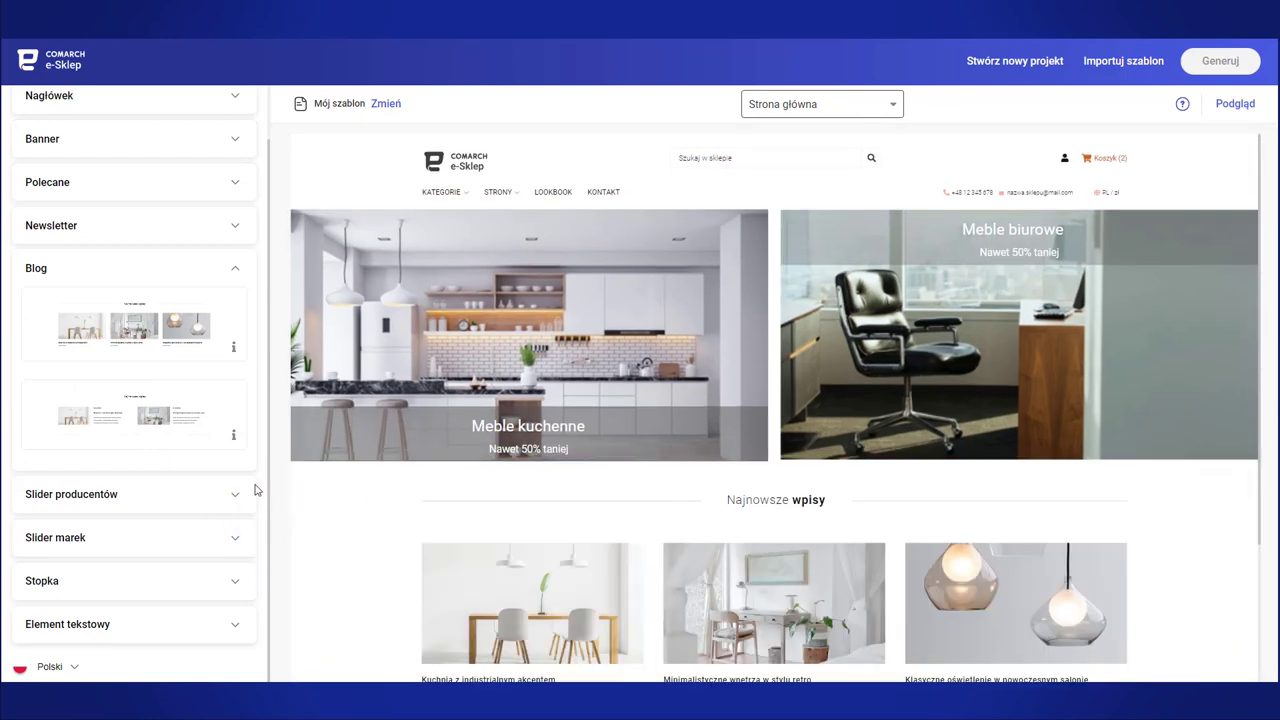
- Add the single-row manufacturer logo slider below the blog posts and the newsletter form with a centred heading beneath it
left_click(163, 500)
left_click_drag(128, 402, 470, 530)
left_click(170, 275)
left_click_drag(173, 283, 480, 530)
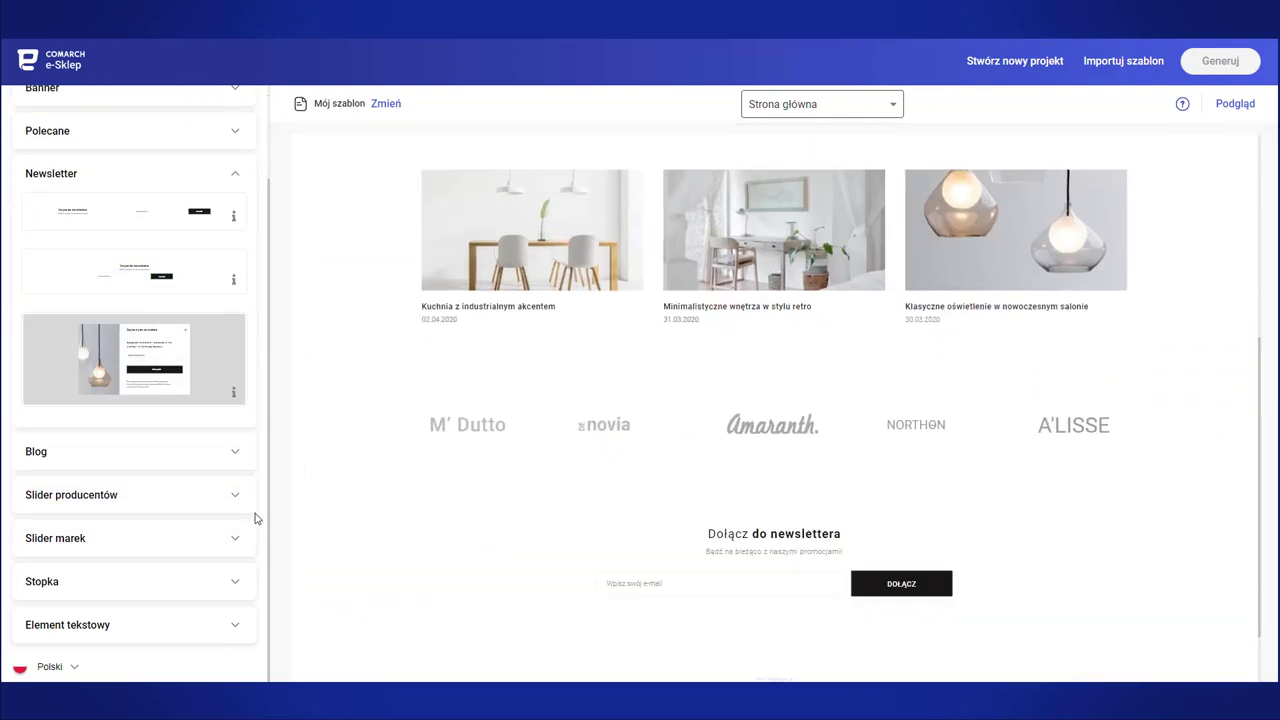
- Add the second footer layout, with contact details, link columns and centred social icons, to the end of the home page
left_click(140, 581)
left_click_drag(225, 549, 290, 548)
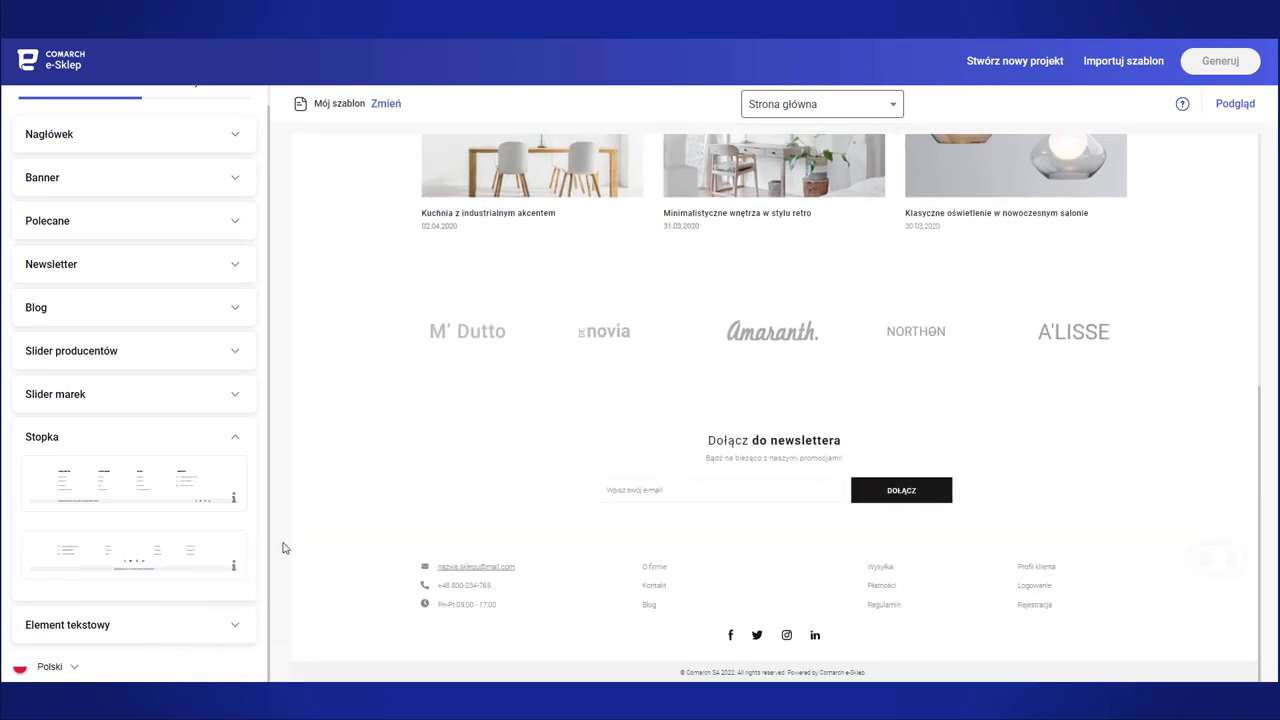
scroll(317, 529, "up", 15)
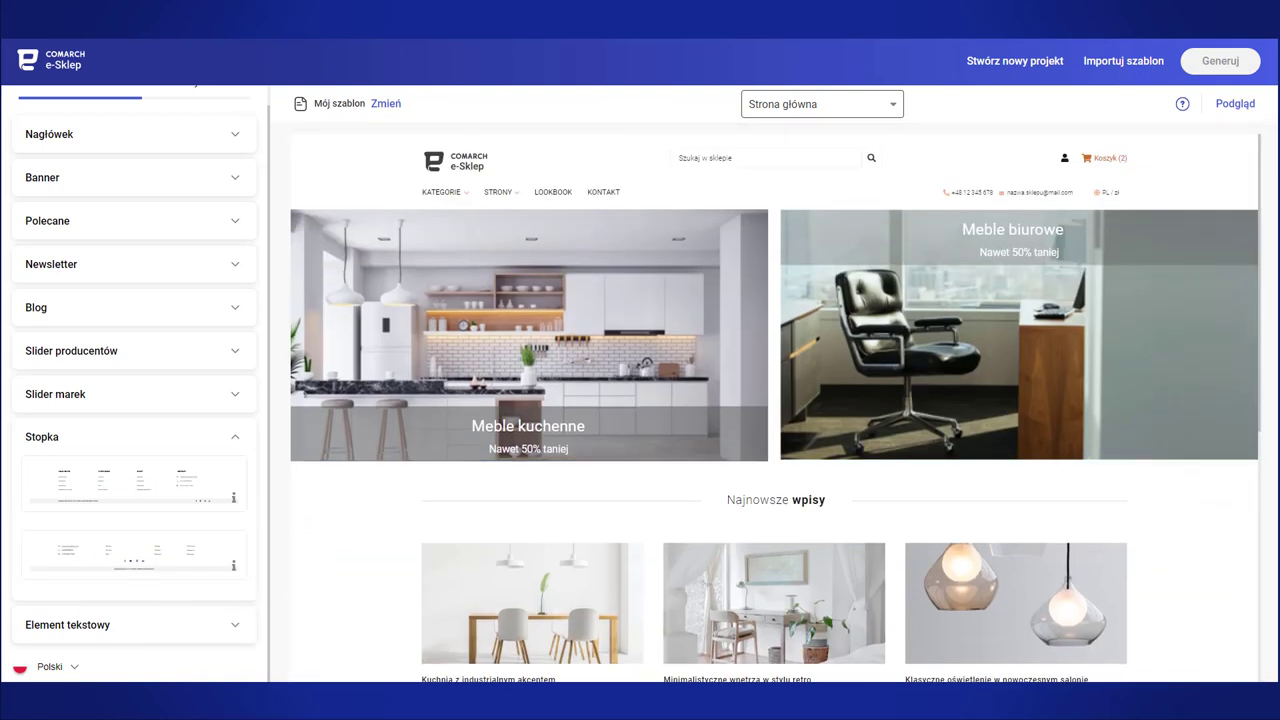
scroll(183, 380, "up", 2)
- Place the second product list layout, with a filter column beside three products per row, on the Lista towarów page
left_click(811, 104)
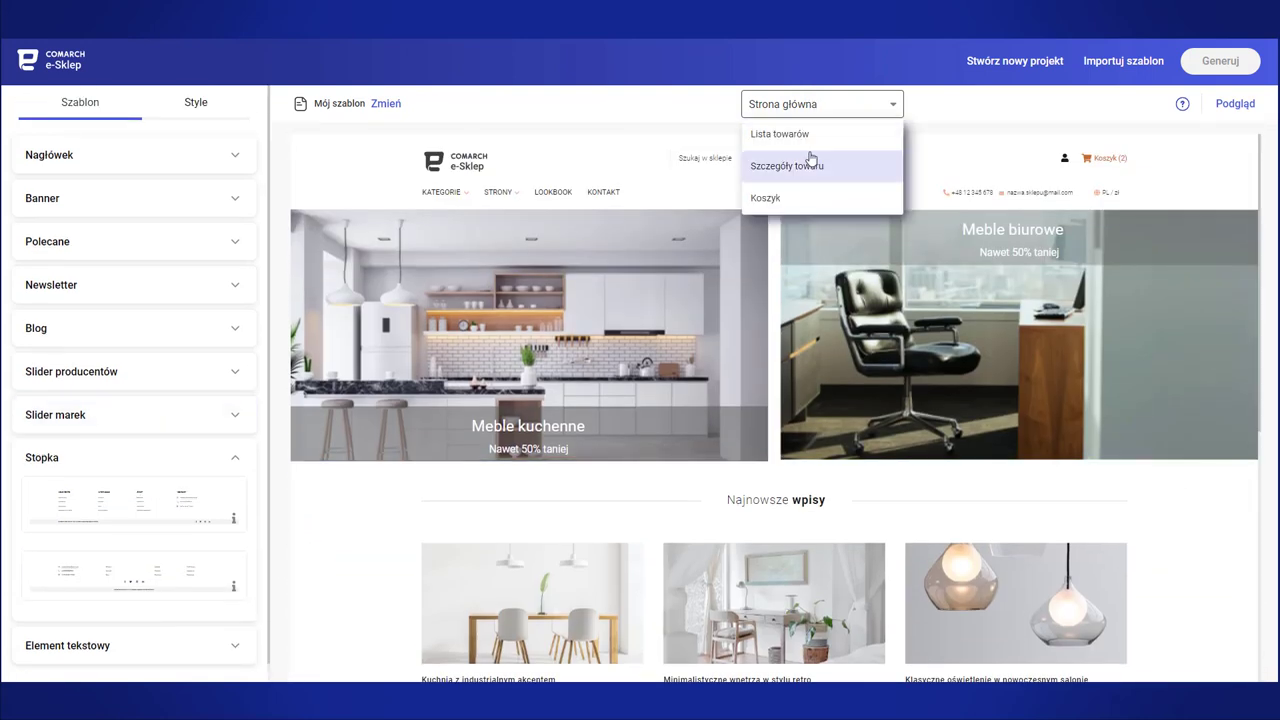
left_click(809, 163)
left_click(190, 197)
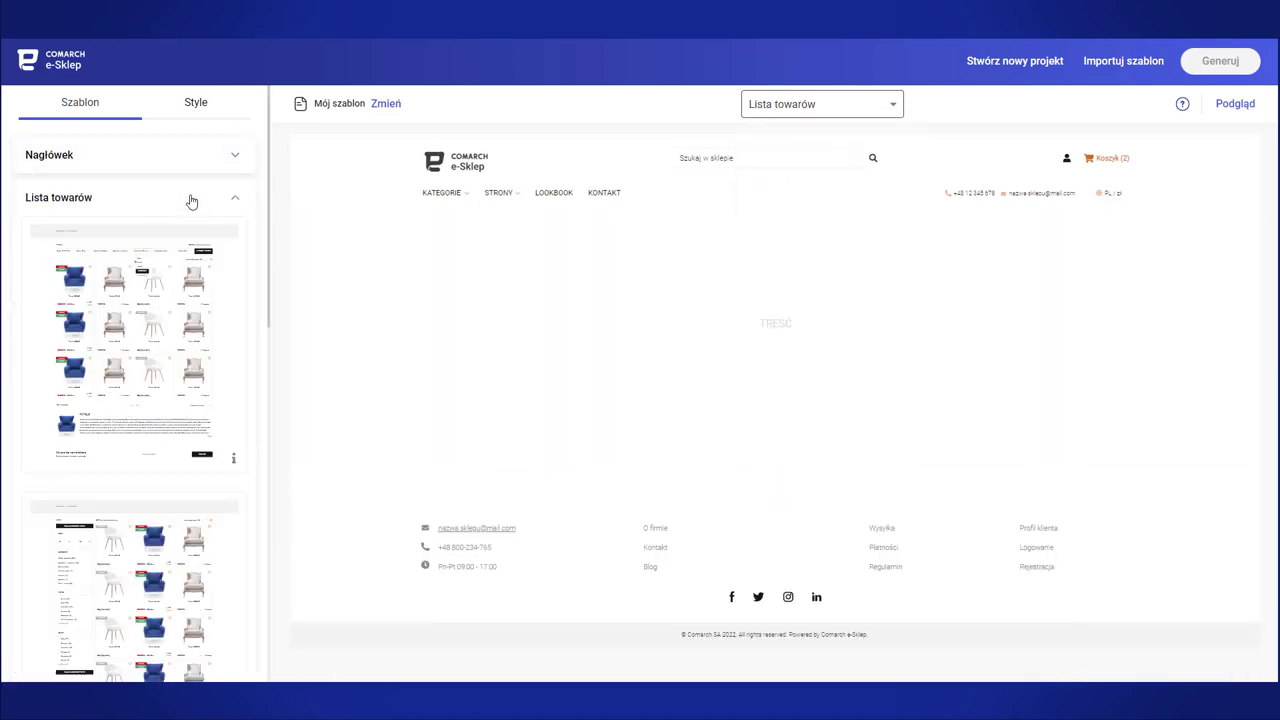
scroll(255, 291, "down", 10)
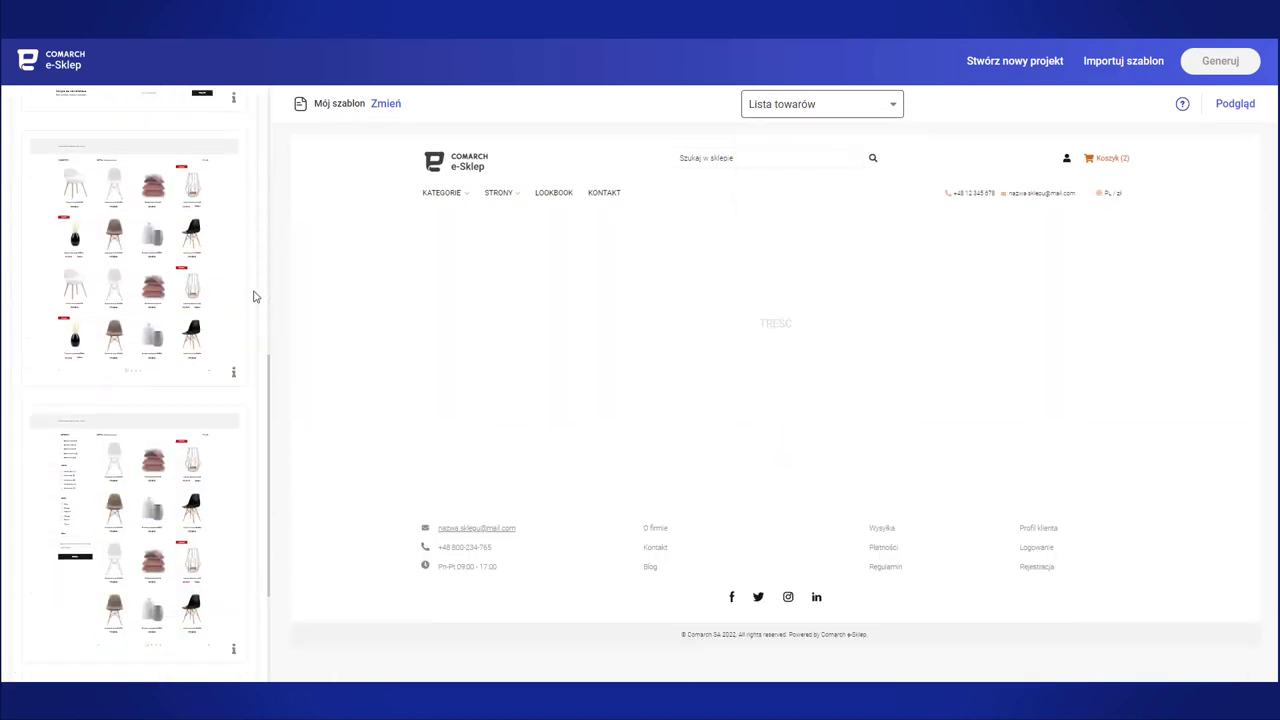
scroll(254, 294, "up", 5)
scroll(254, 295, "up", 2)
left_click_drag(132, 478, 680, 325)
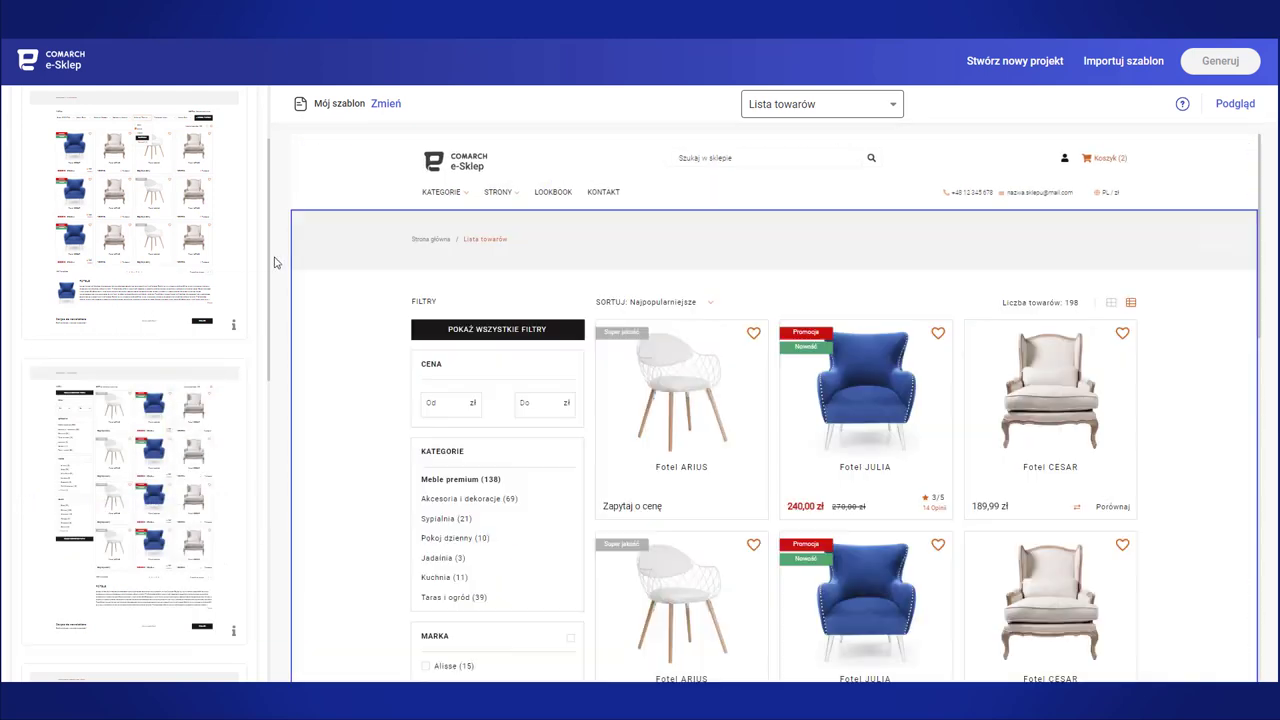
- Place the product layout with a vertical thumbnail column beside the large photo on the Szczegóły towaru page
left_click(886, 107)
left_click(871, 169)
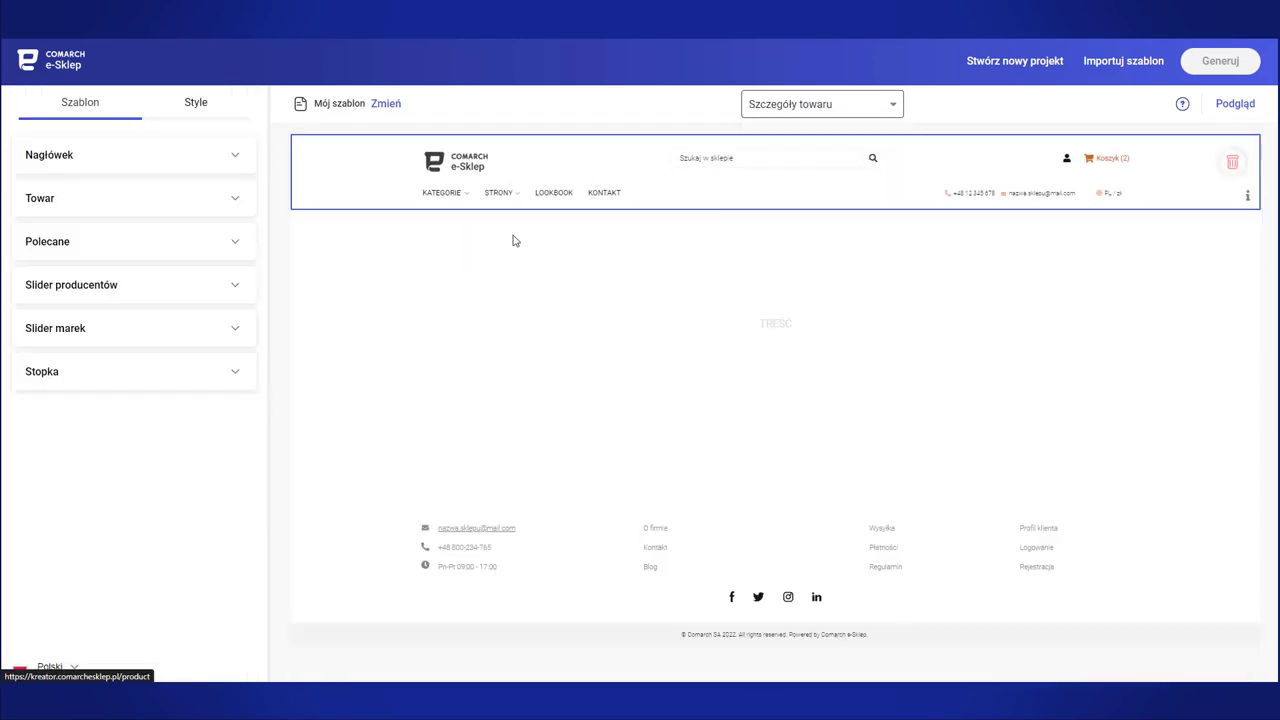
left_click(126, 209)
scroll(197, 277, "down", 3)
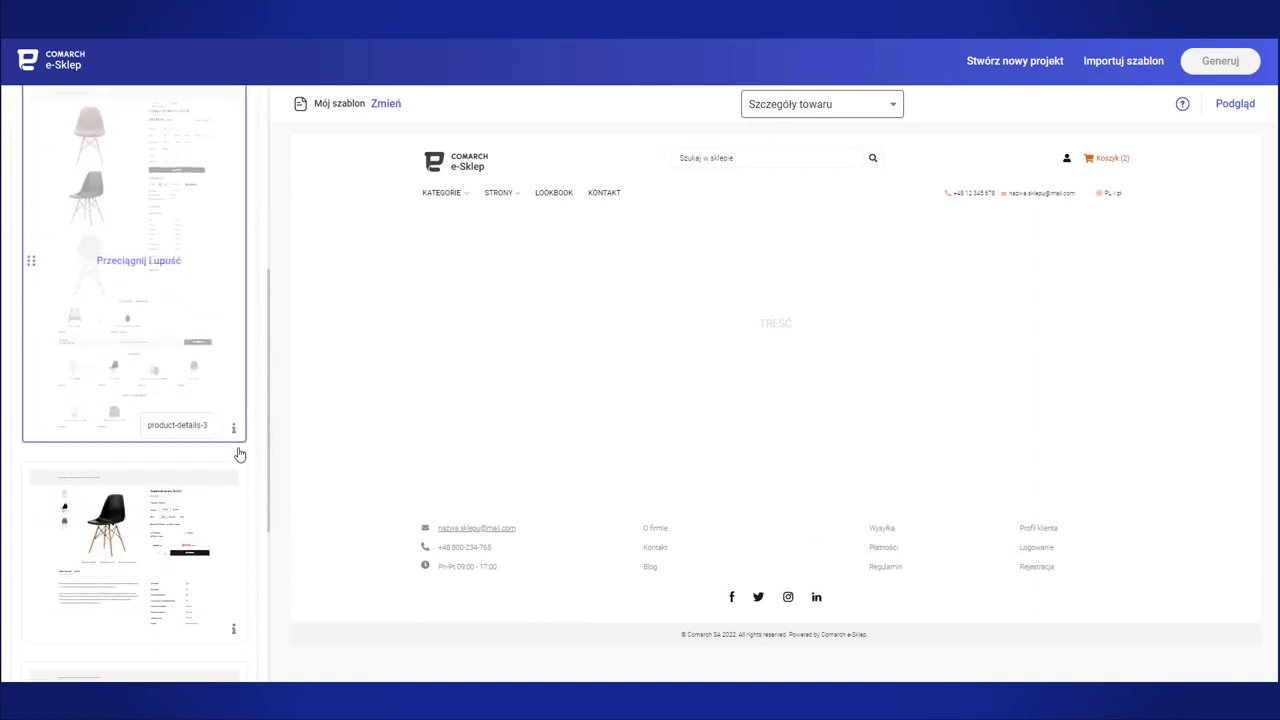
left_click_drag(114, 329, 603, 446)
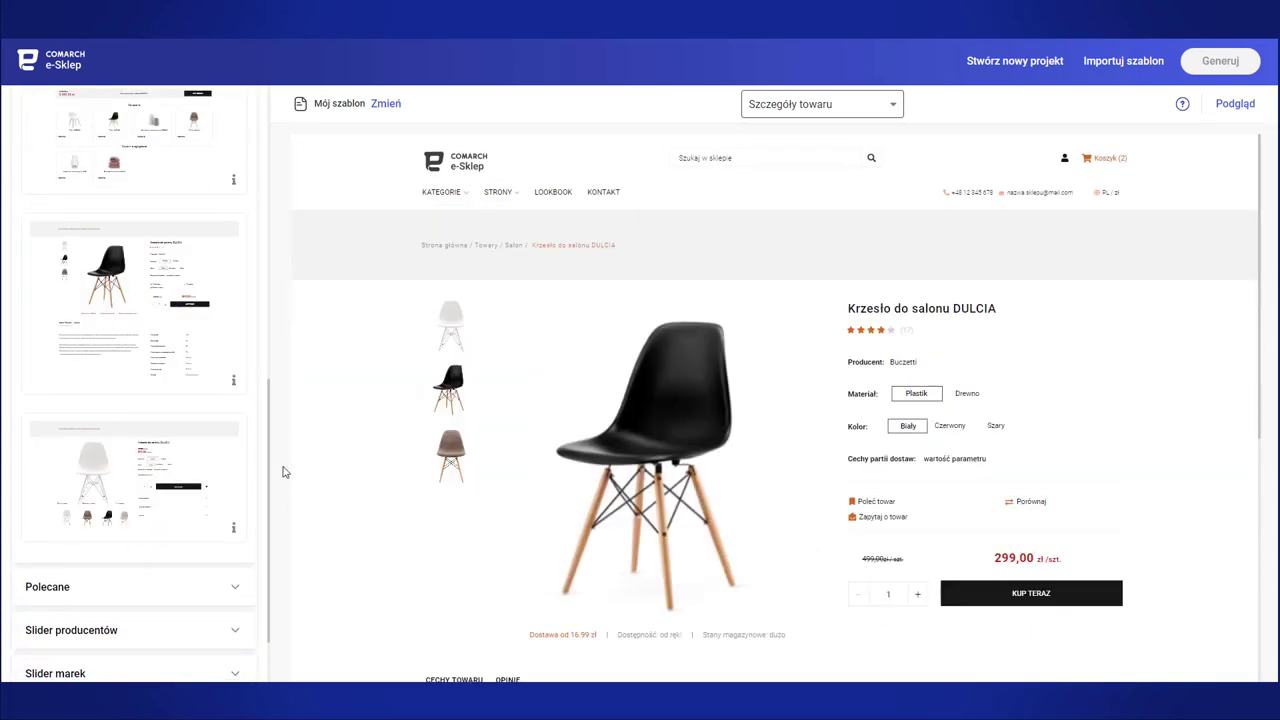
- Inspect the settings of the product element and leave them without making changes
scroll(297, 466, "down", 2)
mouse_move(1194, 203)
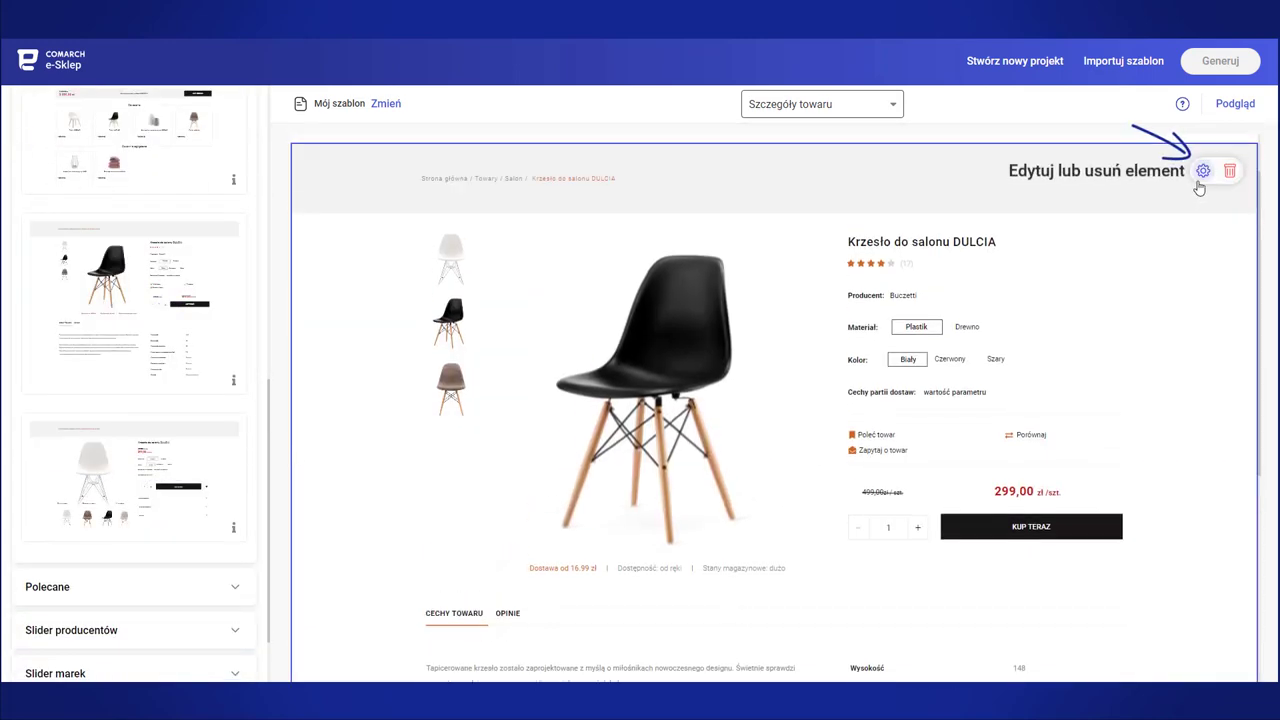
left_click(1200, 184)
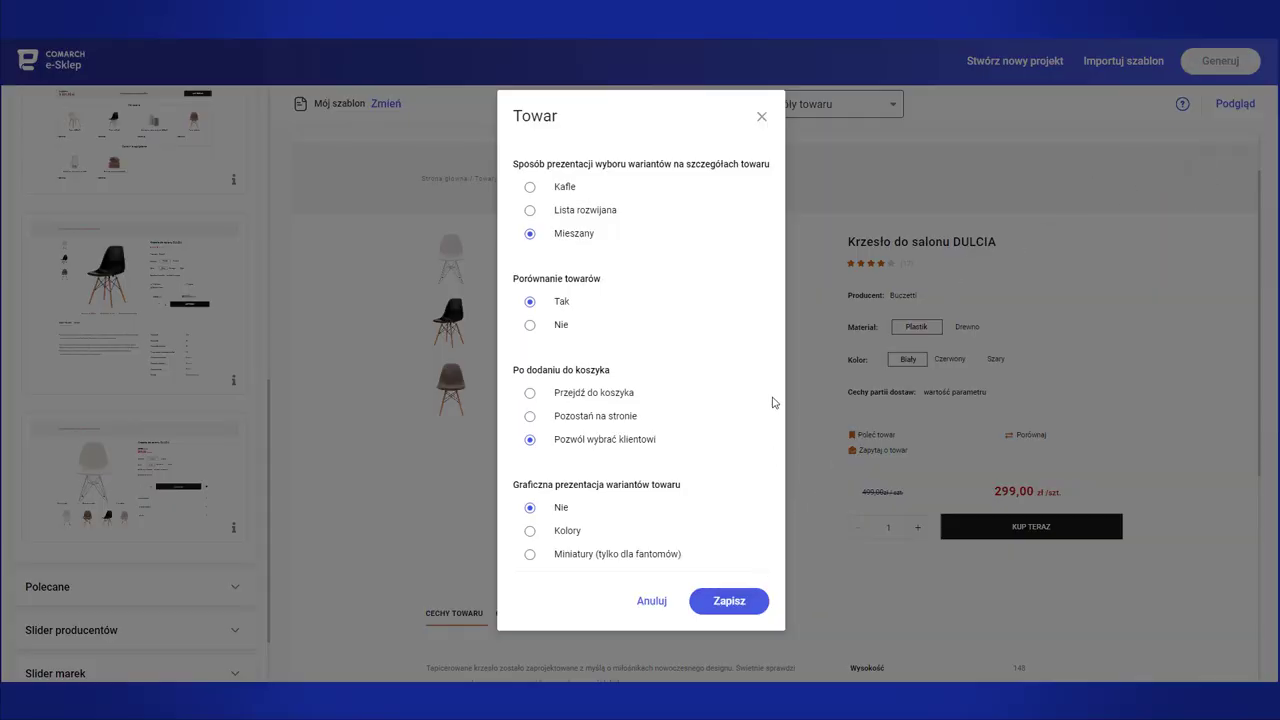
left_click(763, 119)
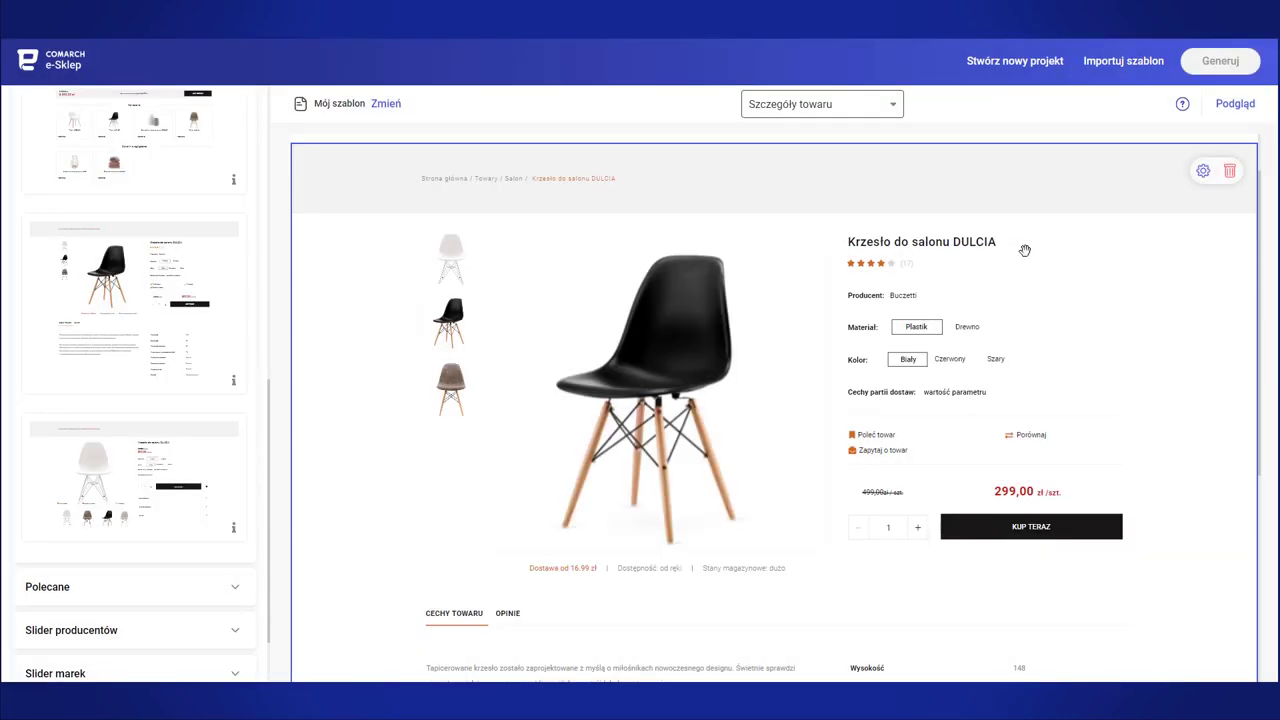
- Place the second cart layout, with delivery and payment methods below the products, on the Koszyk page
left_click(822, 104)
left_click(831, 197)
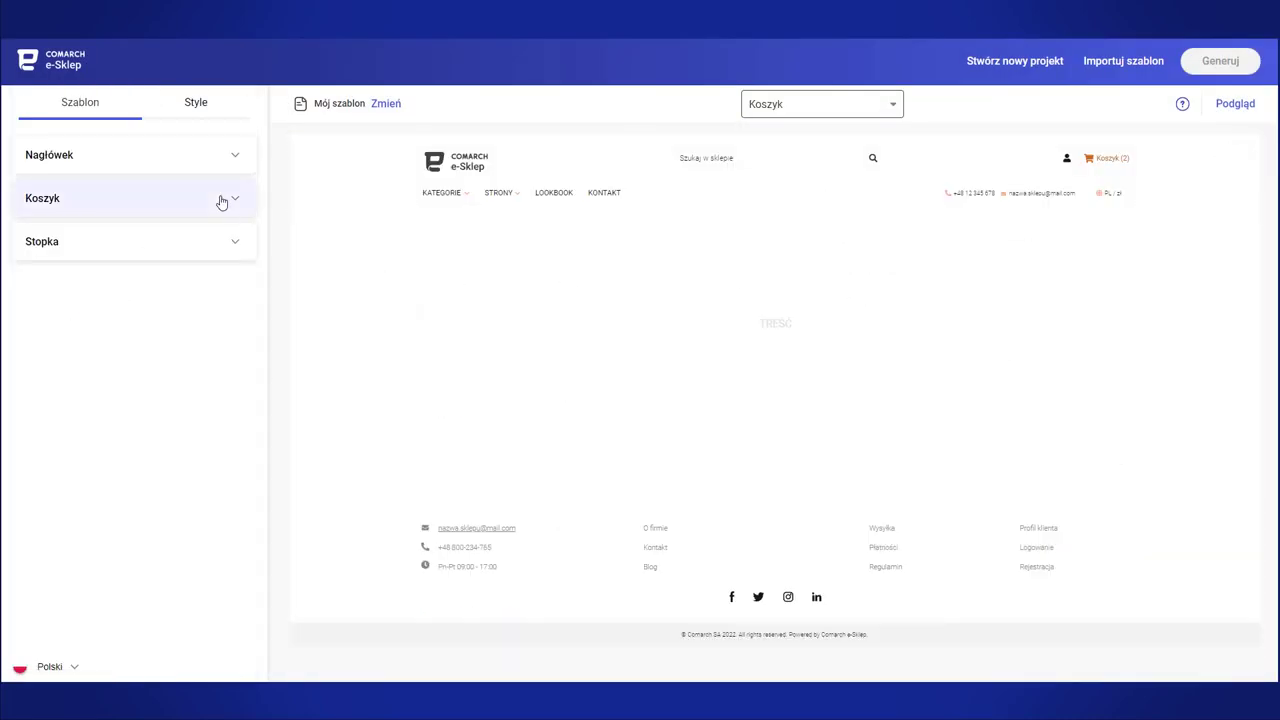
left_click(223, 200)
left_click_drag(144, 443, 309, 351)
scroll(343, 426, "down", 5)
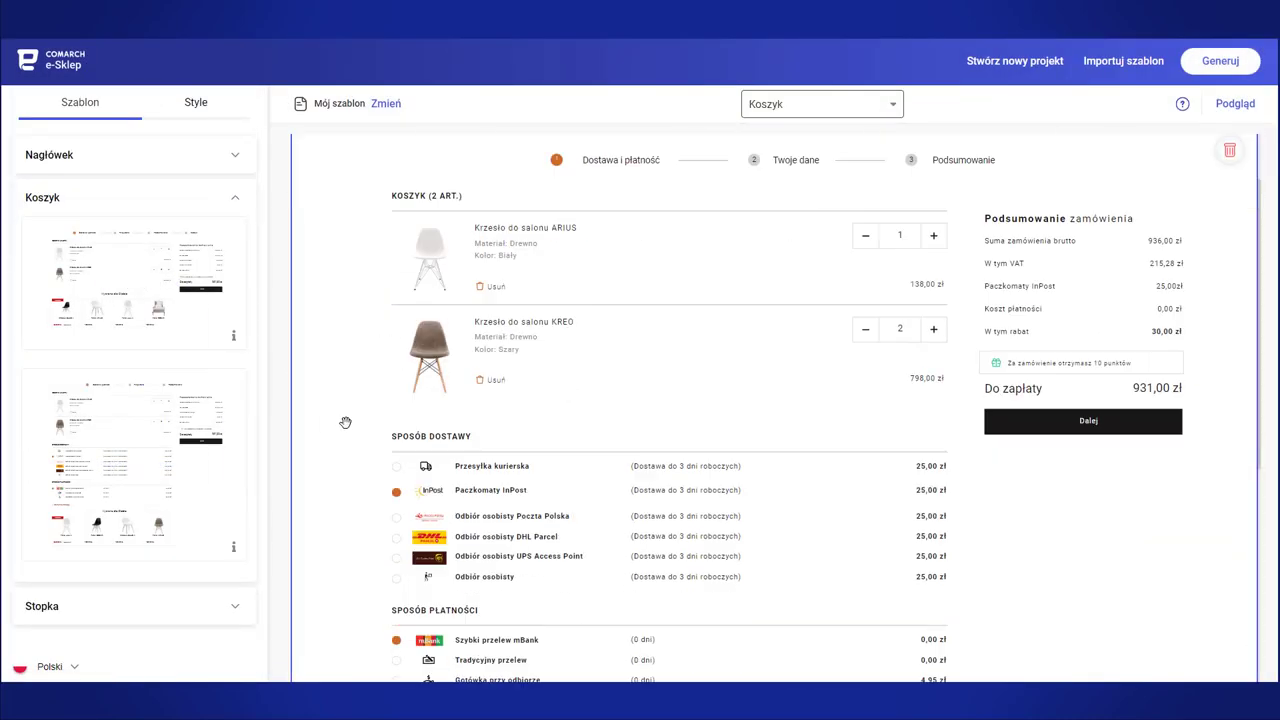
scroll(345, 422, "up", 3)
scroll(345, 422, "up", 2)
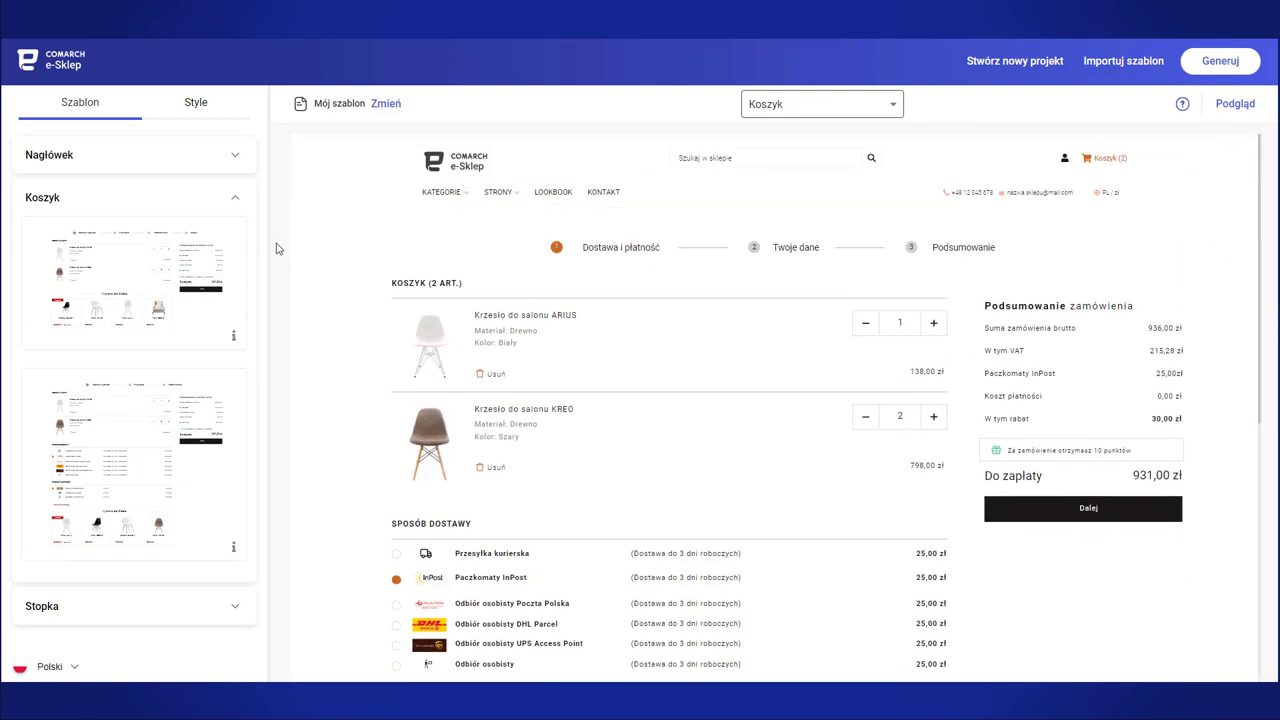
- Try to generate the template with the cart element removed, and put the same cart layout back on the page
left_click(1231, 241)
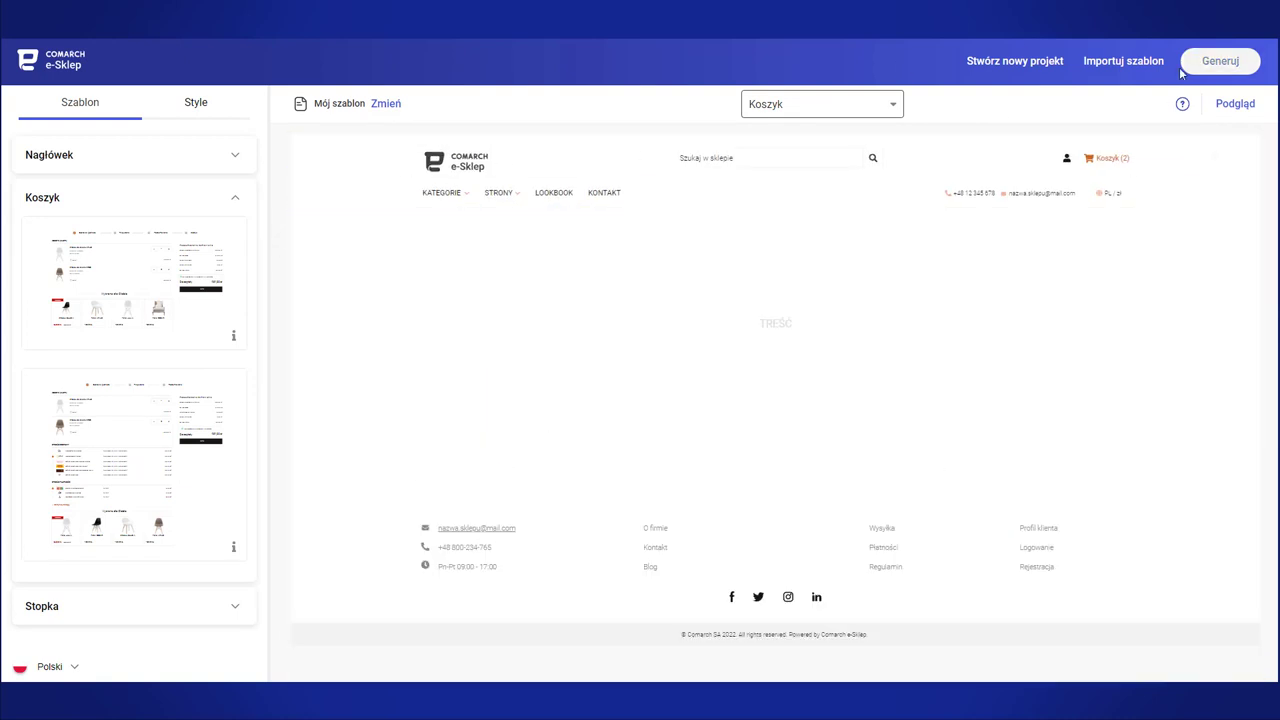
left_click(1202, 66)
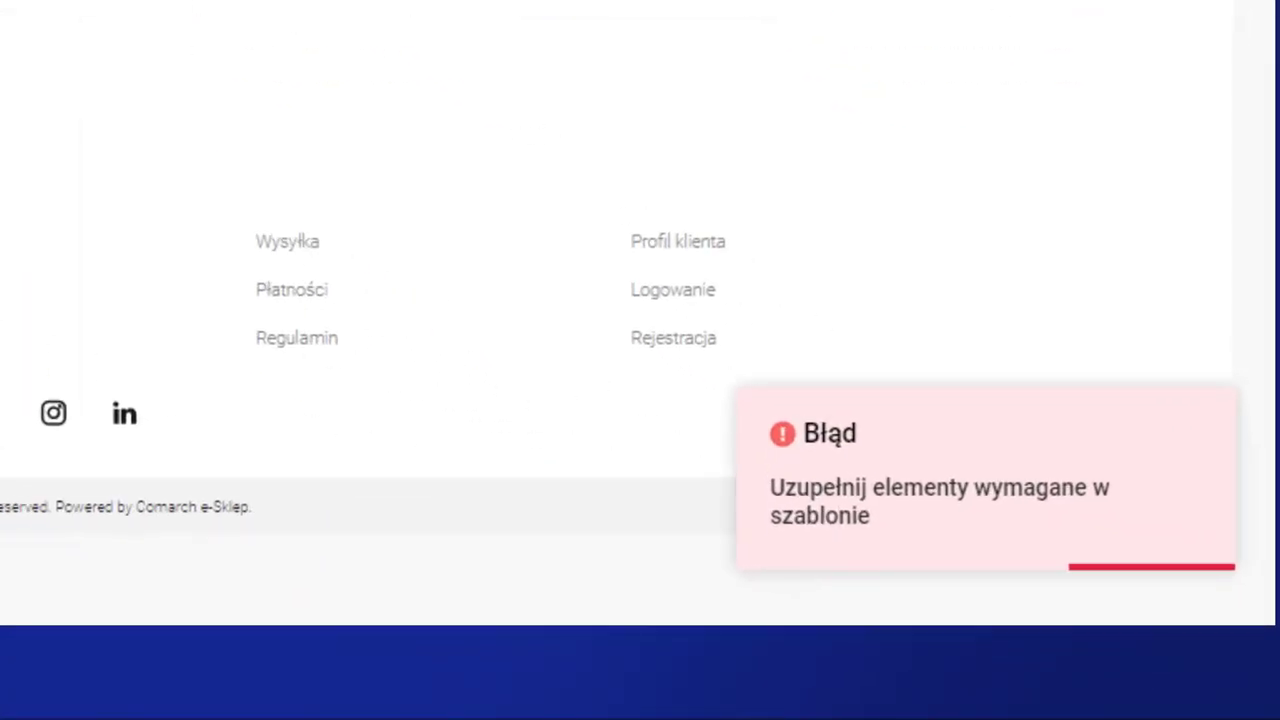
left_click_drag(130, 460, 643, 329)
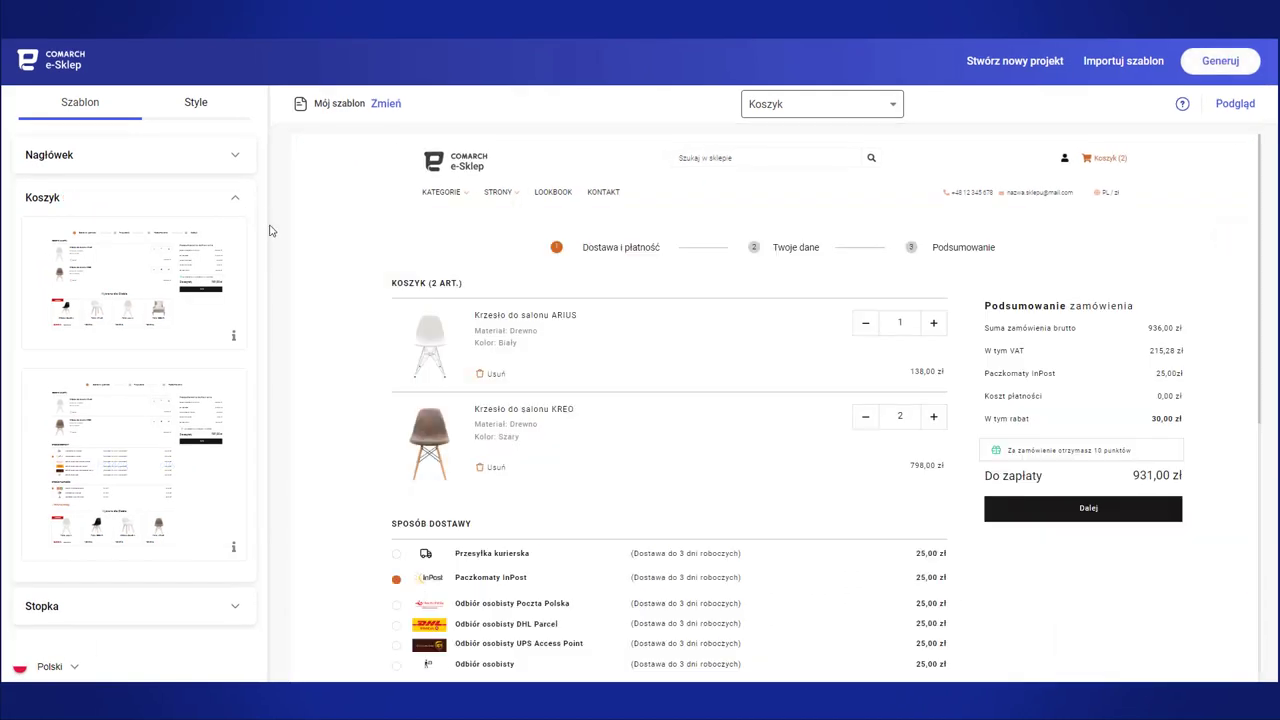
- Try the Bordowy, Beżowy and Granatowy colour themes on the Koszyk page
left_click(225, 109)
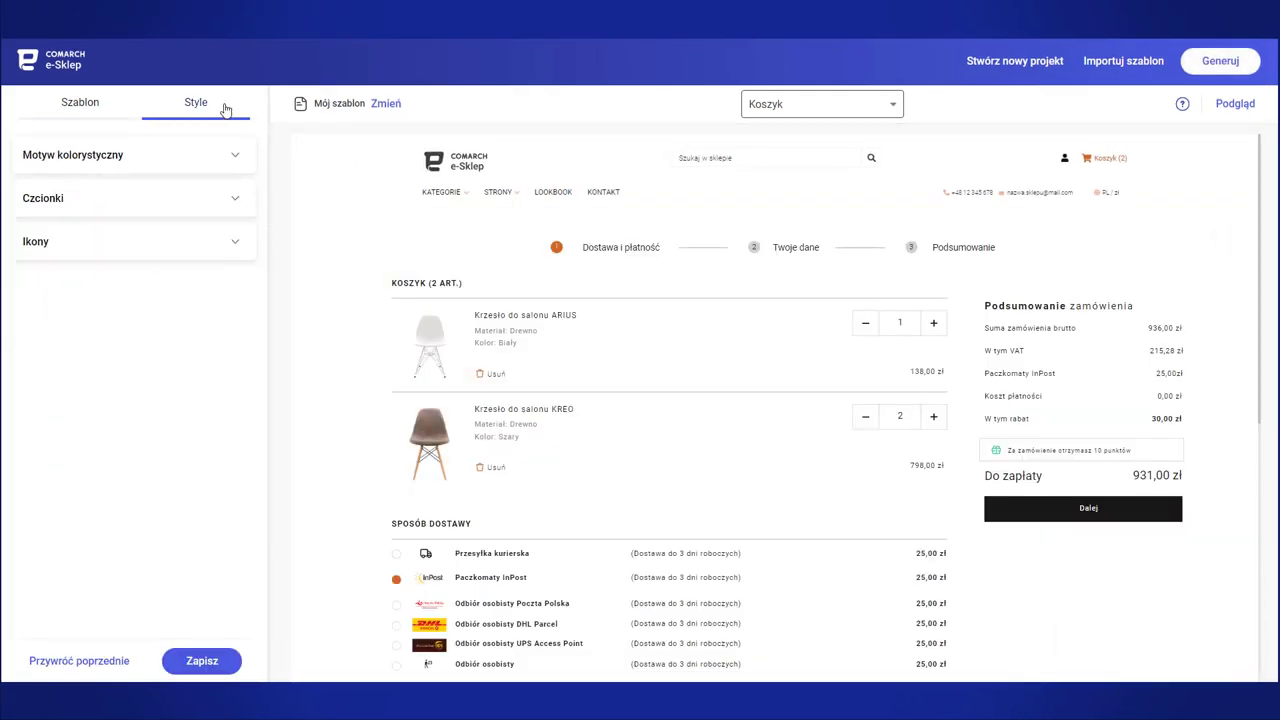
left_click(226, 157)
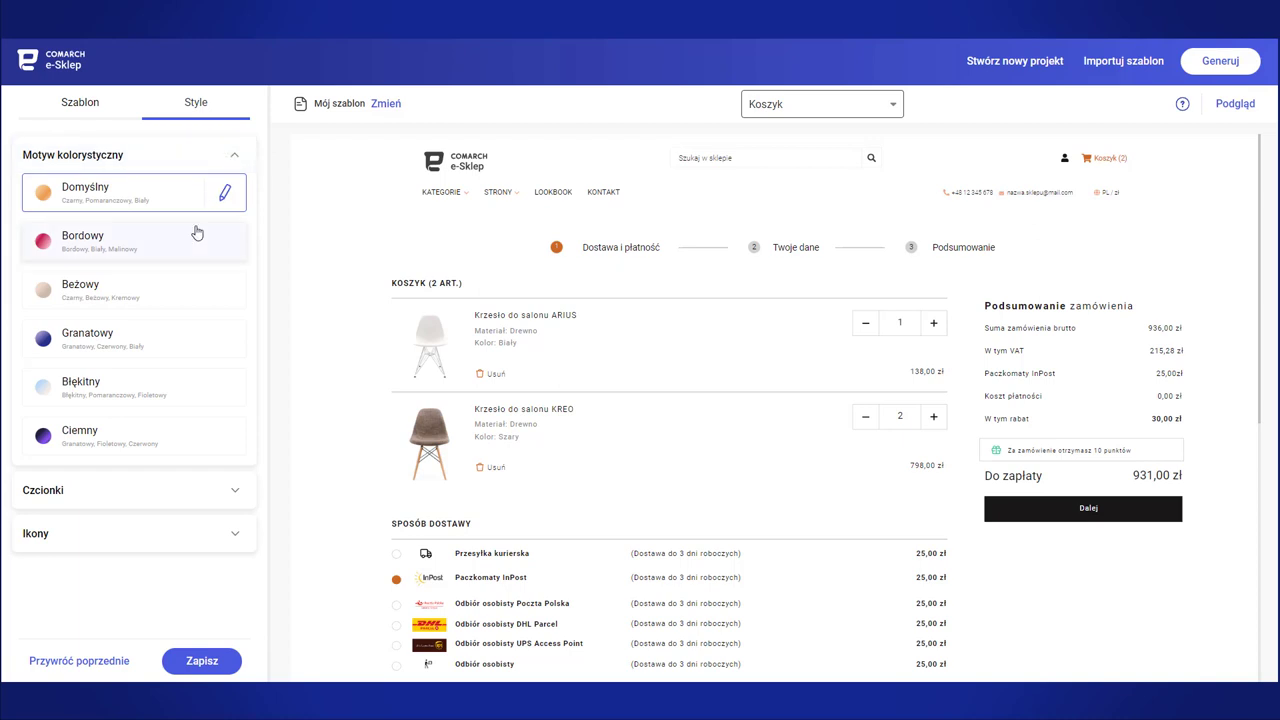
left_click(169, 248)
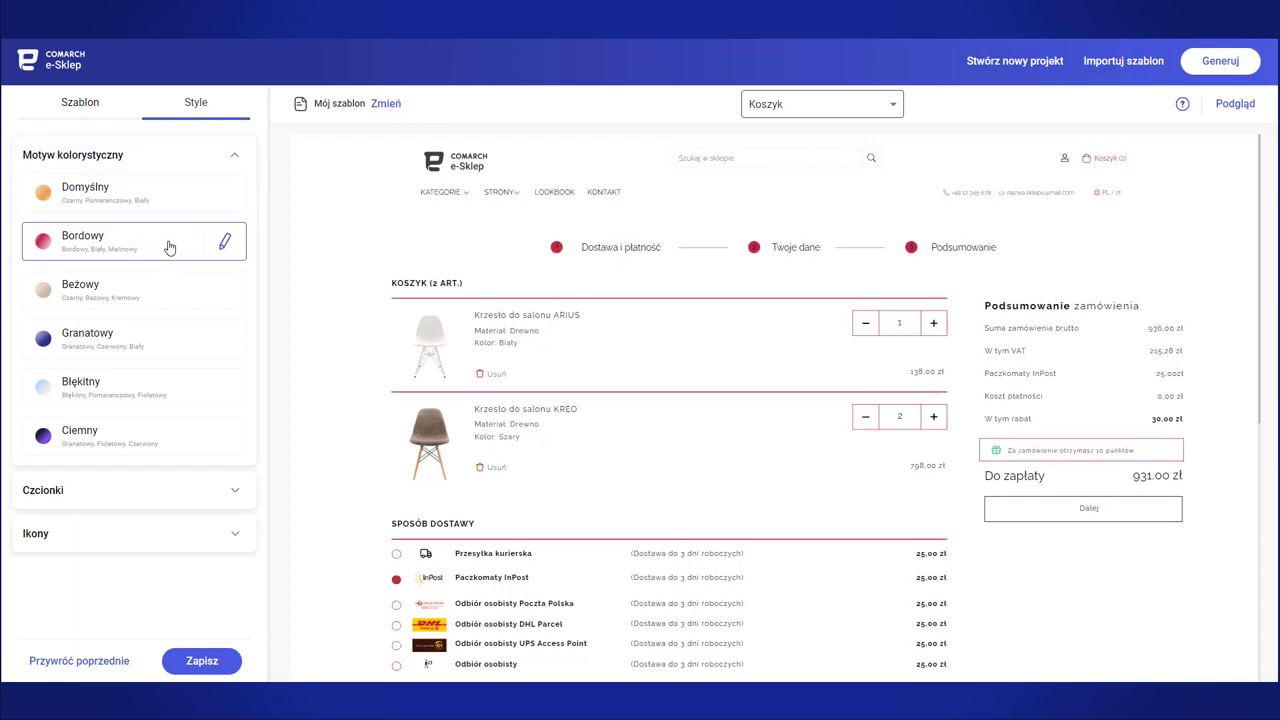
left_click(151, 296)
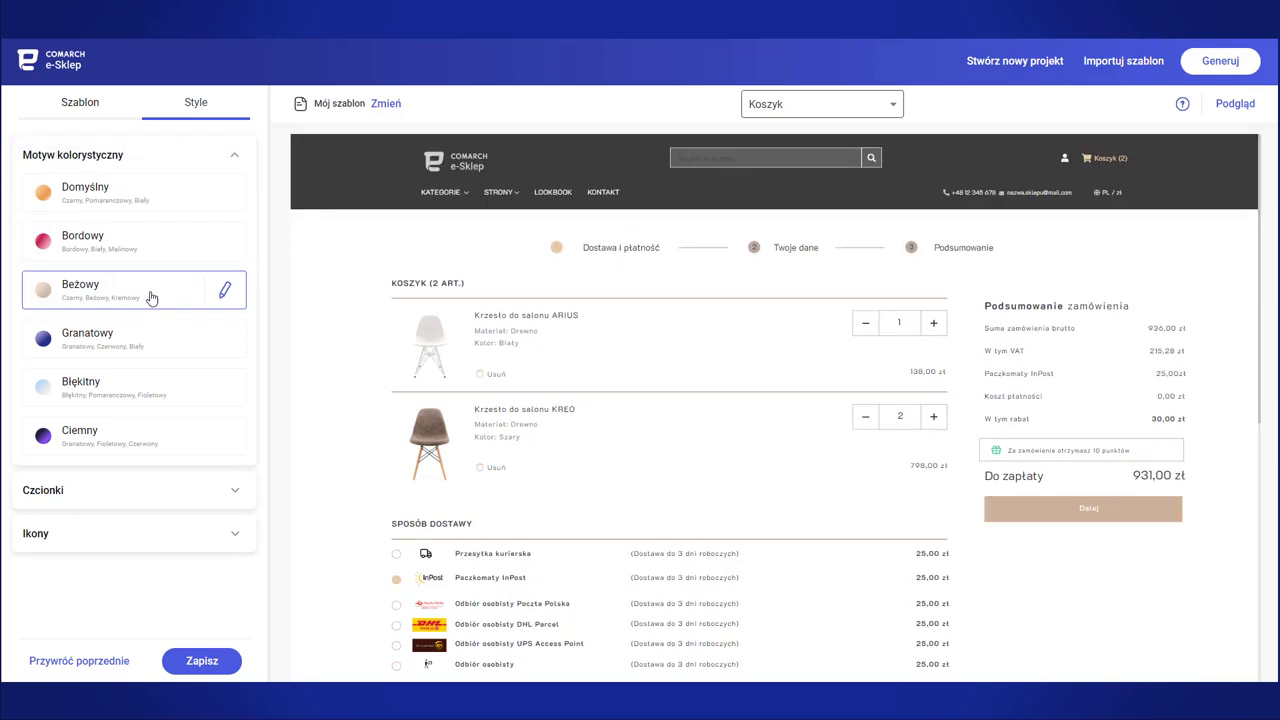
left_click(160, 352)
- Switch to Strona główna and apply the Bordowy colour theme to the template
left_click(790, 104)
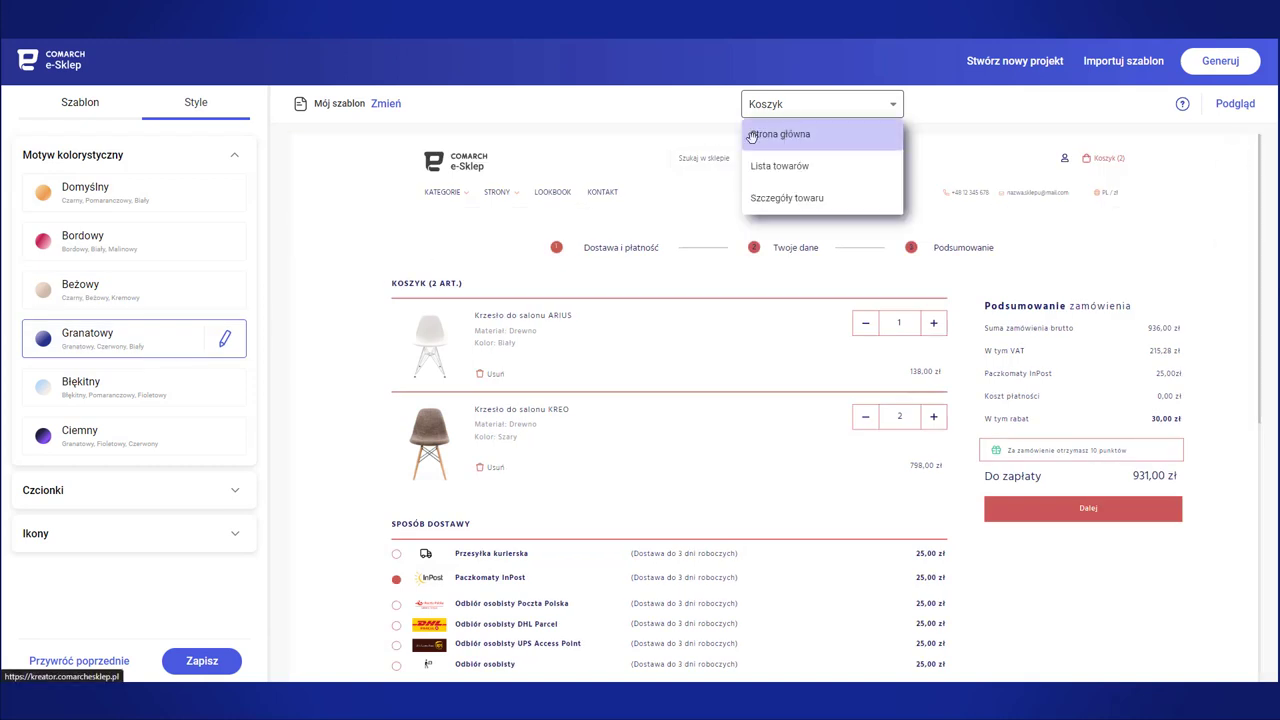
left_click(760, 129)
left_click(213, 110)
left_click(212, 150)
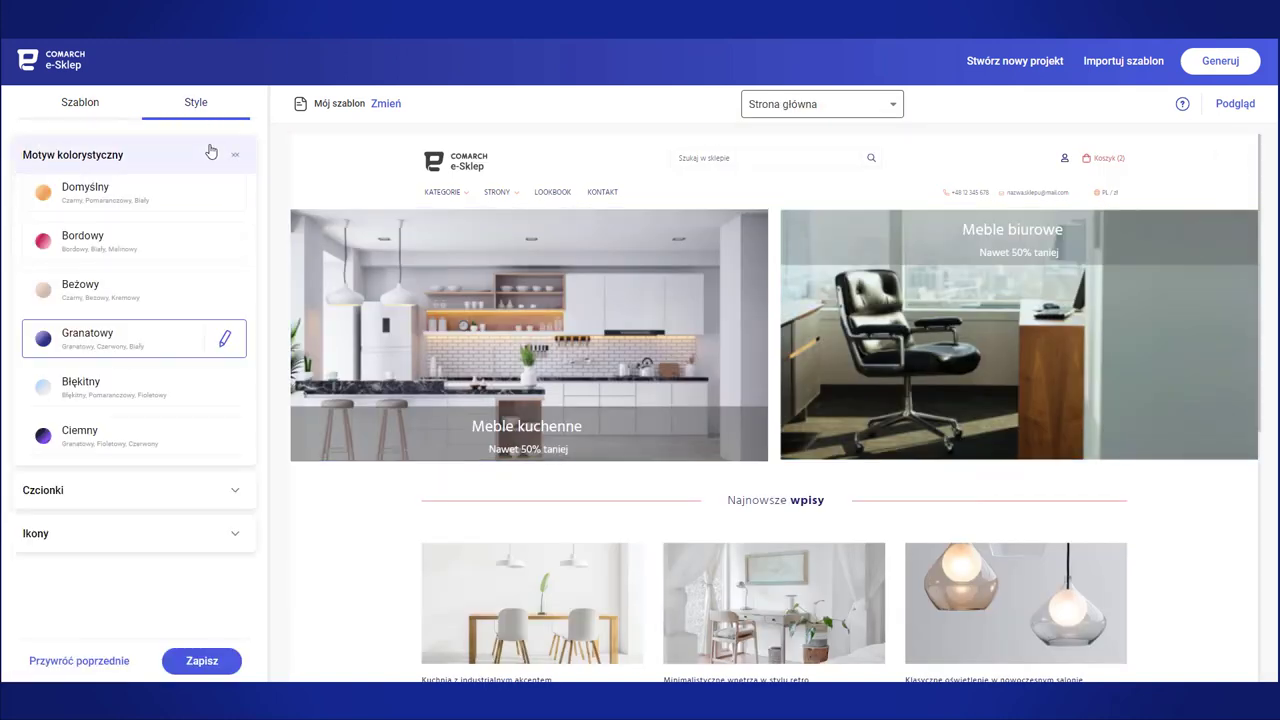
left_click(170, 257)
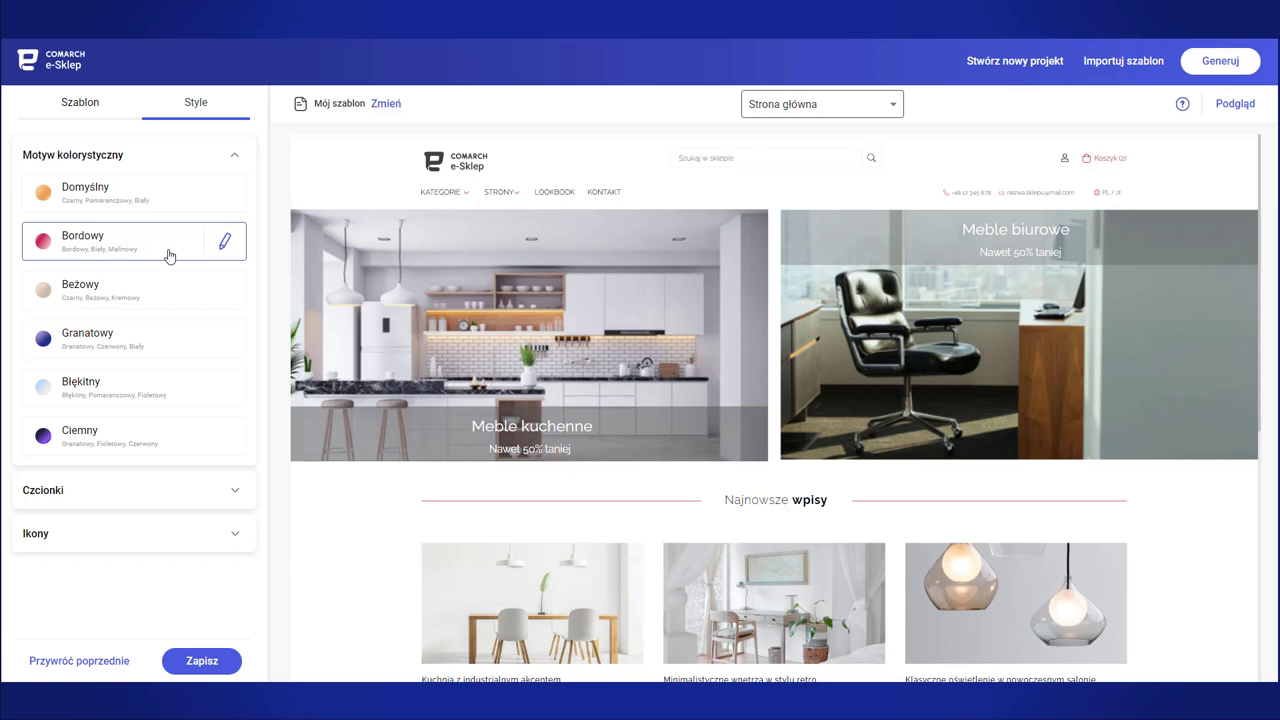
- Edit the Bordowy theme and set its main colour (Kolor główny motywu) to #eb506f
left_click(224, 242)
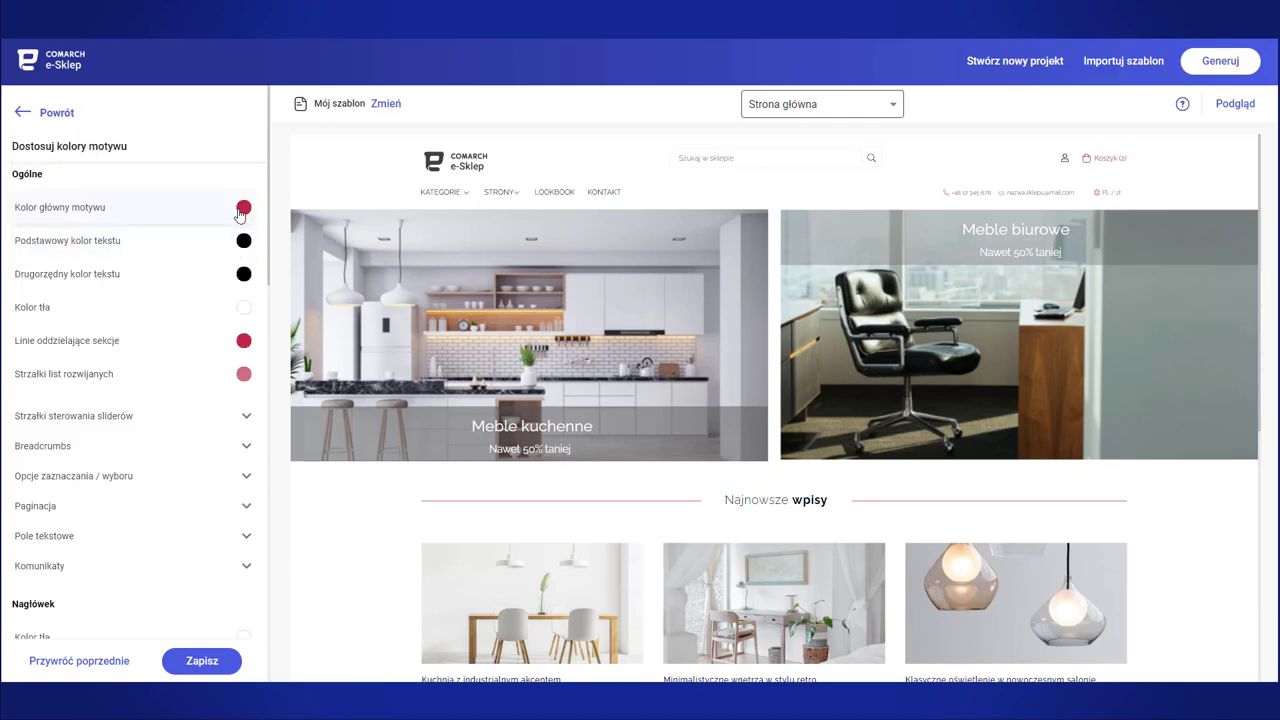
left_click(242, 209)
left_click_drag(352, 327, 338, 308)
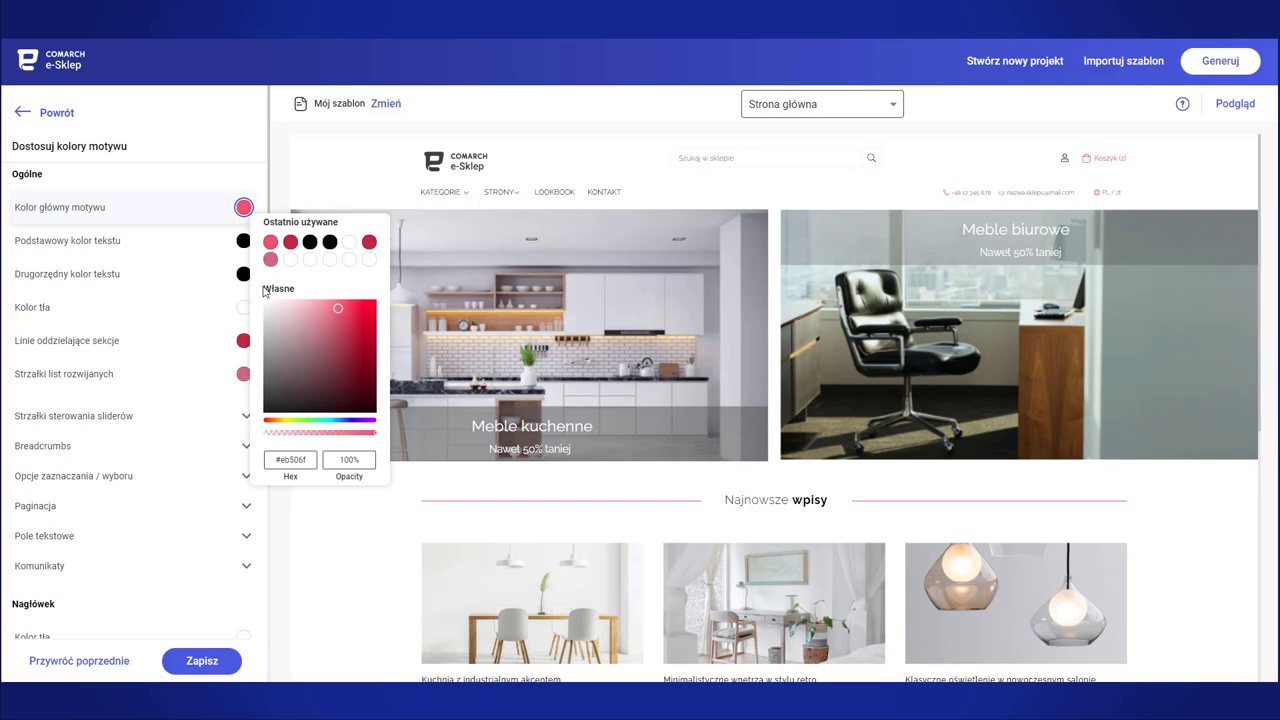
- Set the colour of the lines separating sections to #ed9aab and save the theme settings
left_click(242, 342)
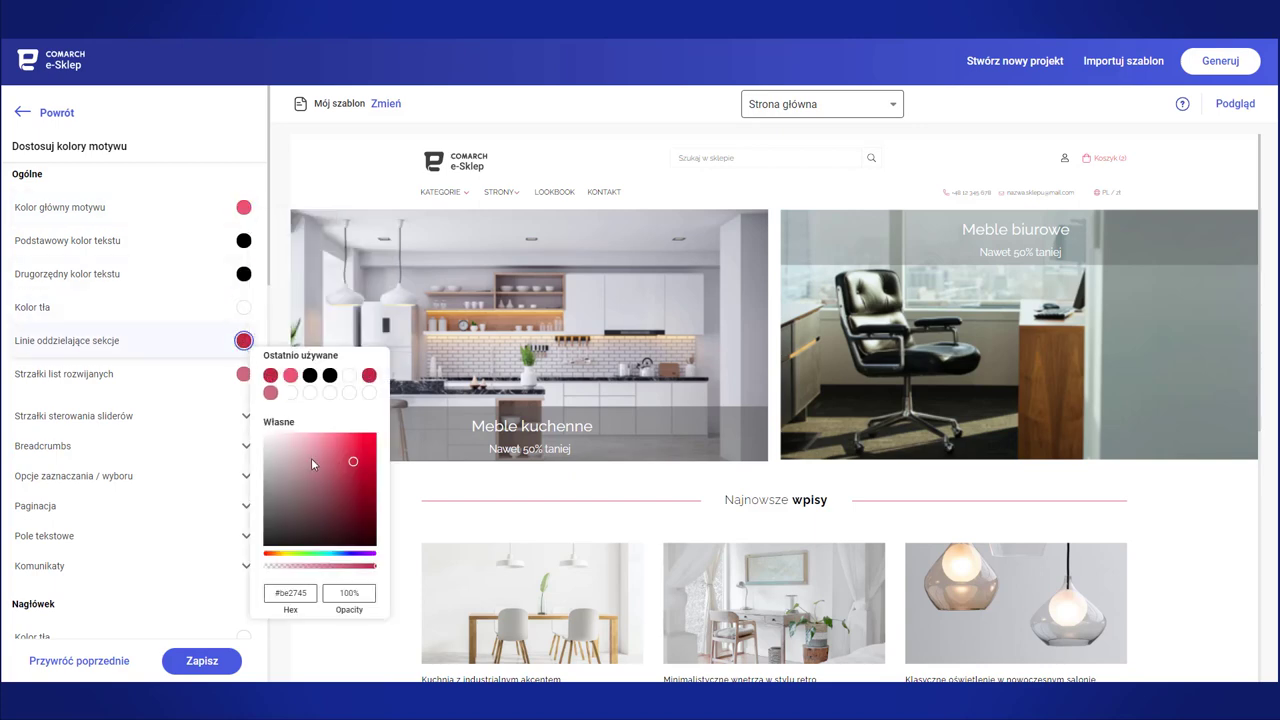
mouse_move(311, 458)
left_mouse_down()
mouse_move(336, 442)
mouse_move(303, 440)
left_mouse_up()
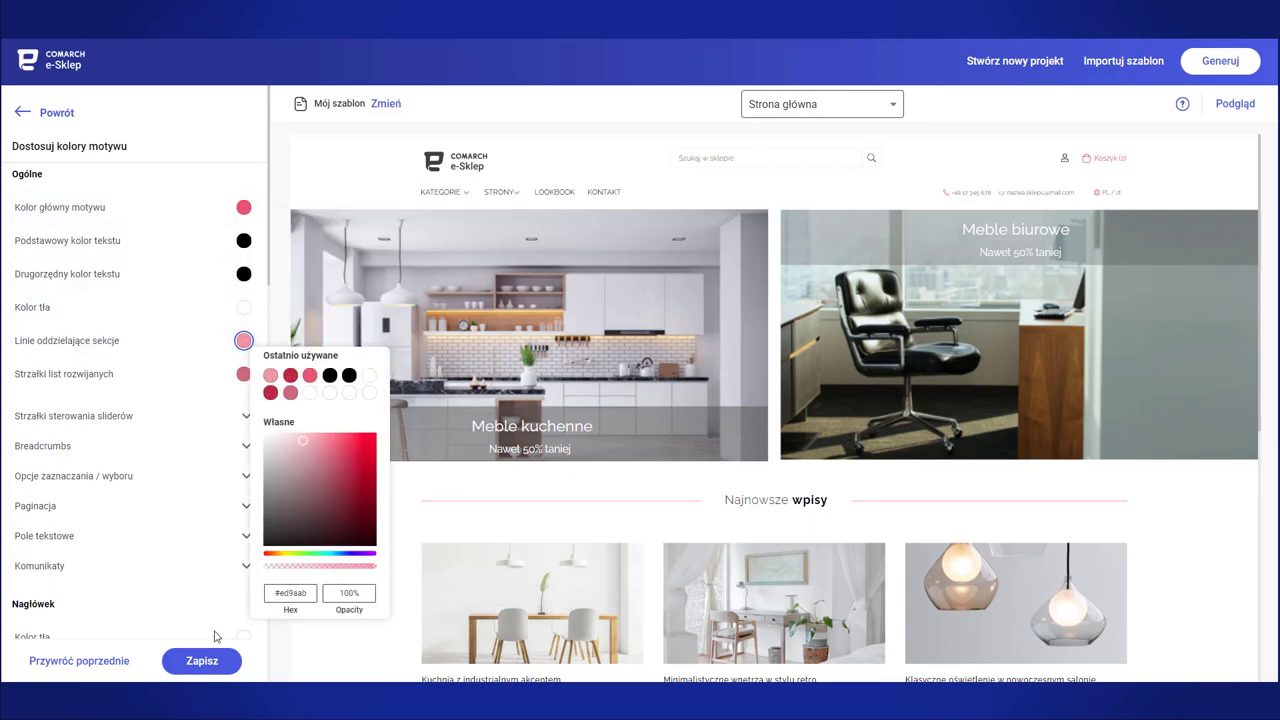
left_click(278, 643)
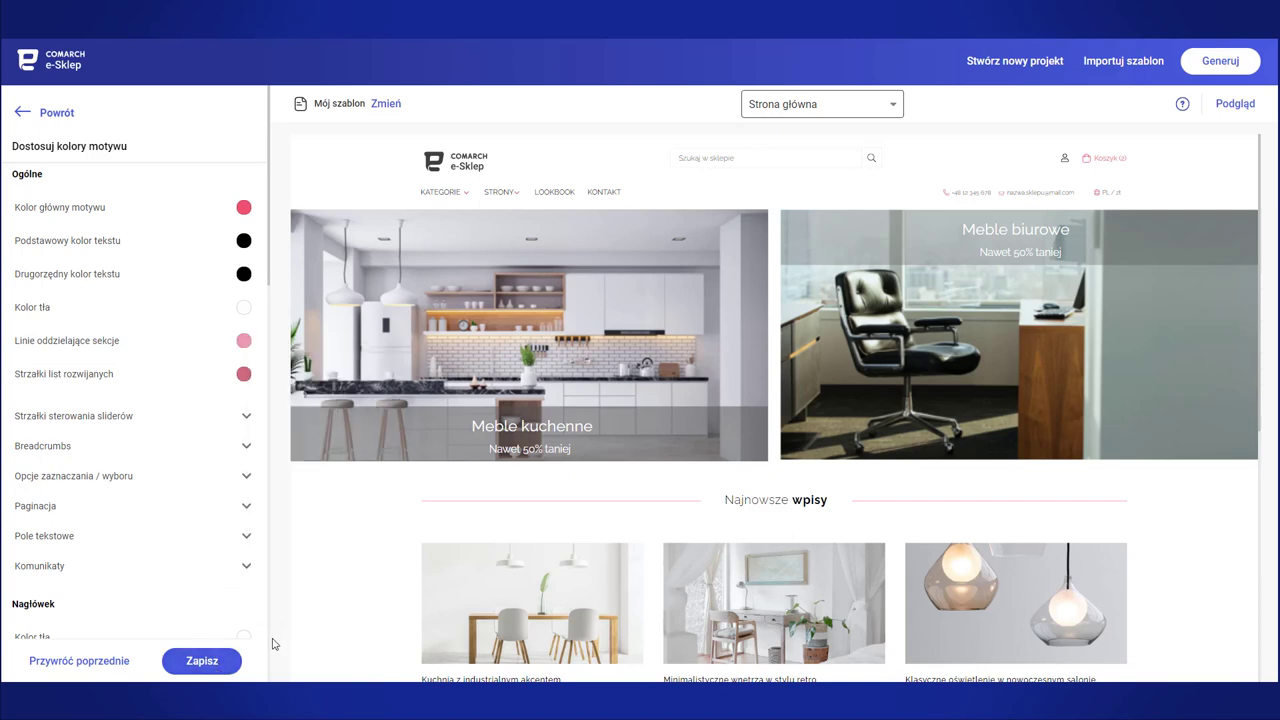
left_click(222, 666)
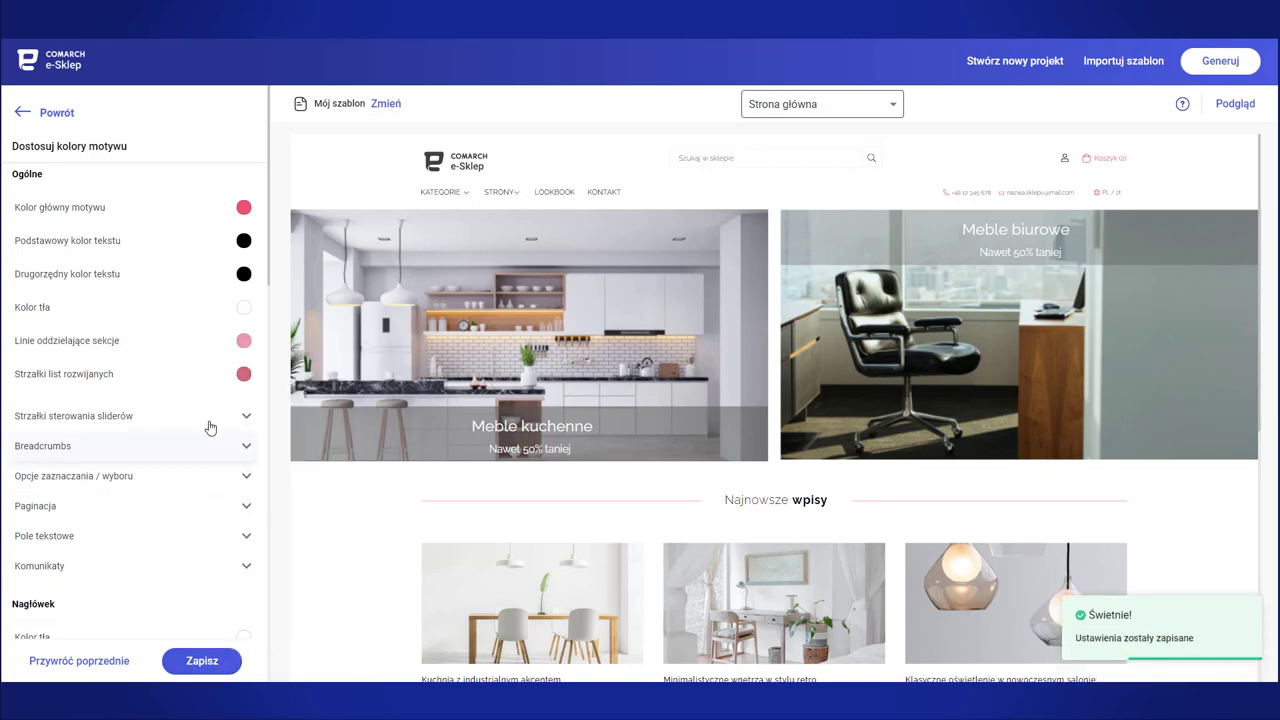
- Look through the remaining theme colour settings, return to the style options and open the list of fonts
scroll(207, 412, "down", 2)
scroll(200, 430, "down", 14)
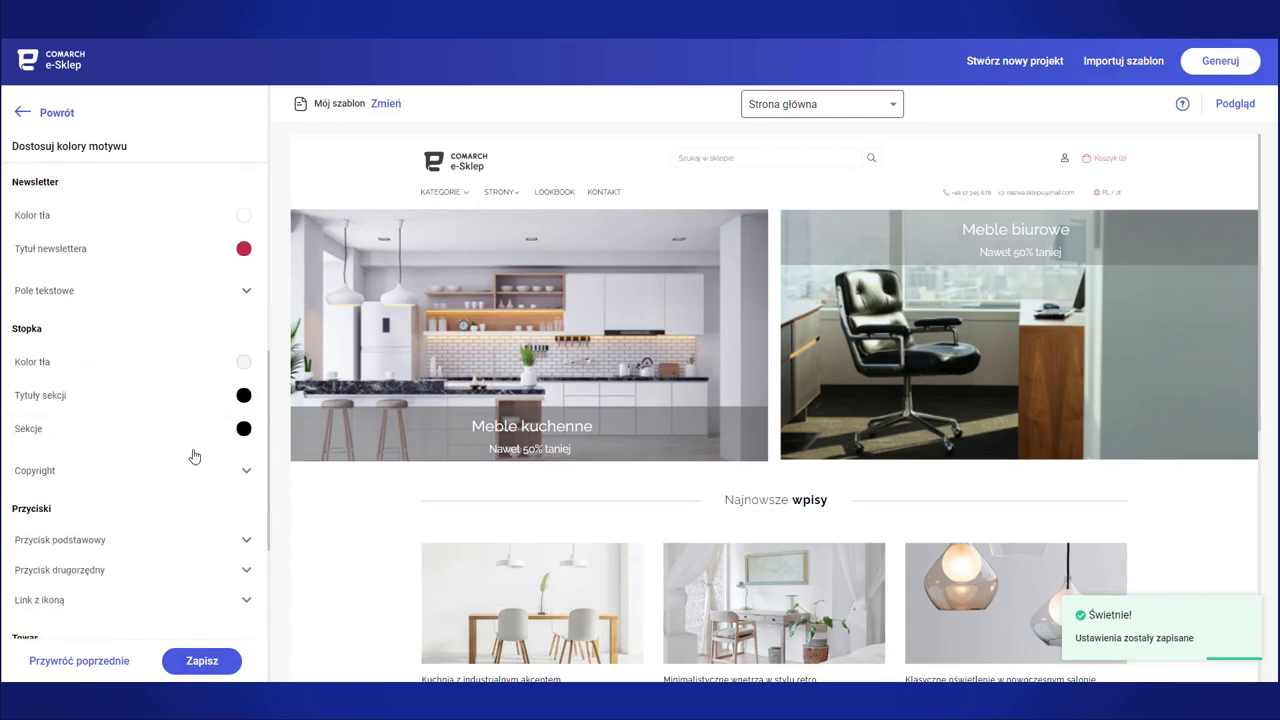
scroll(157, 394, "up", 15)
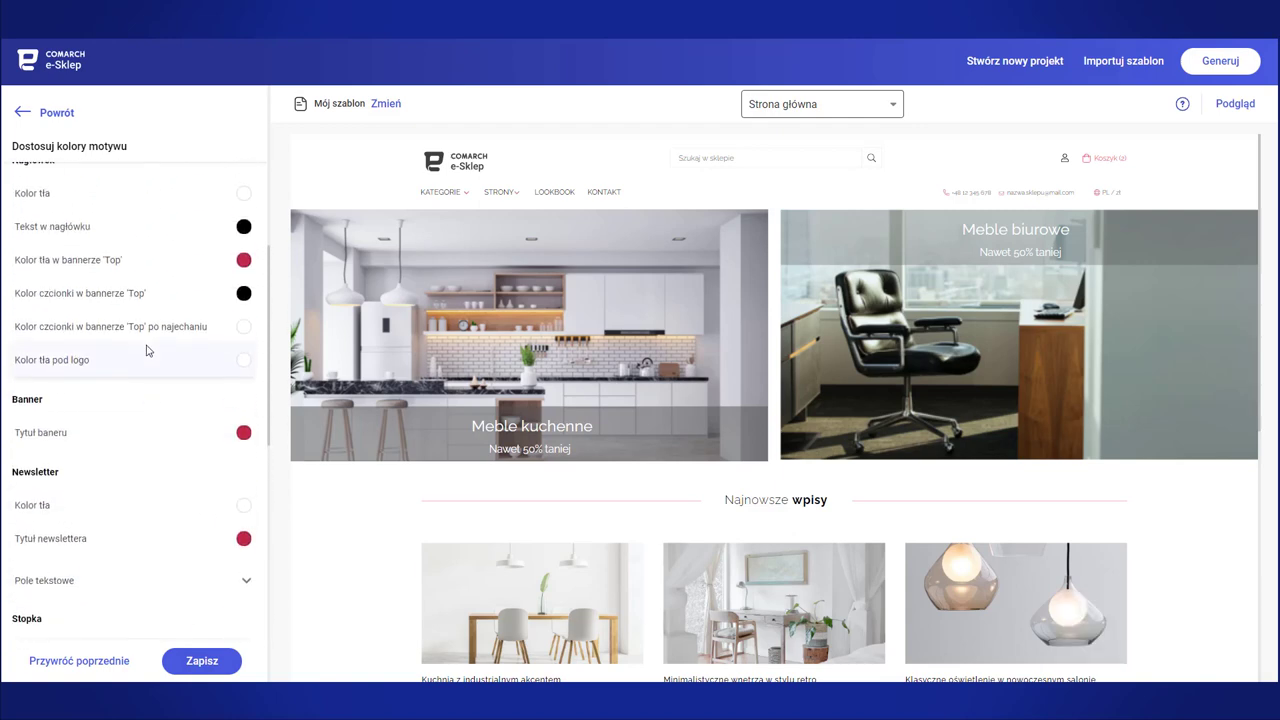
left_click(52, 110)
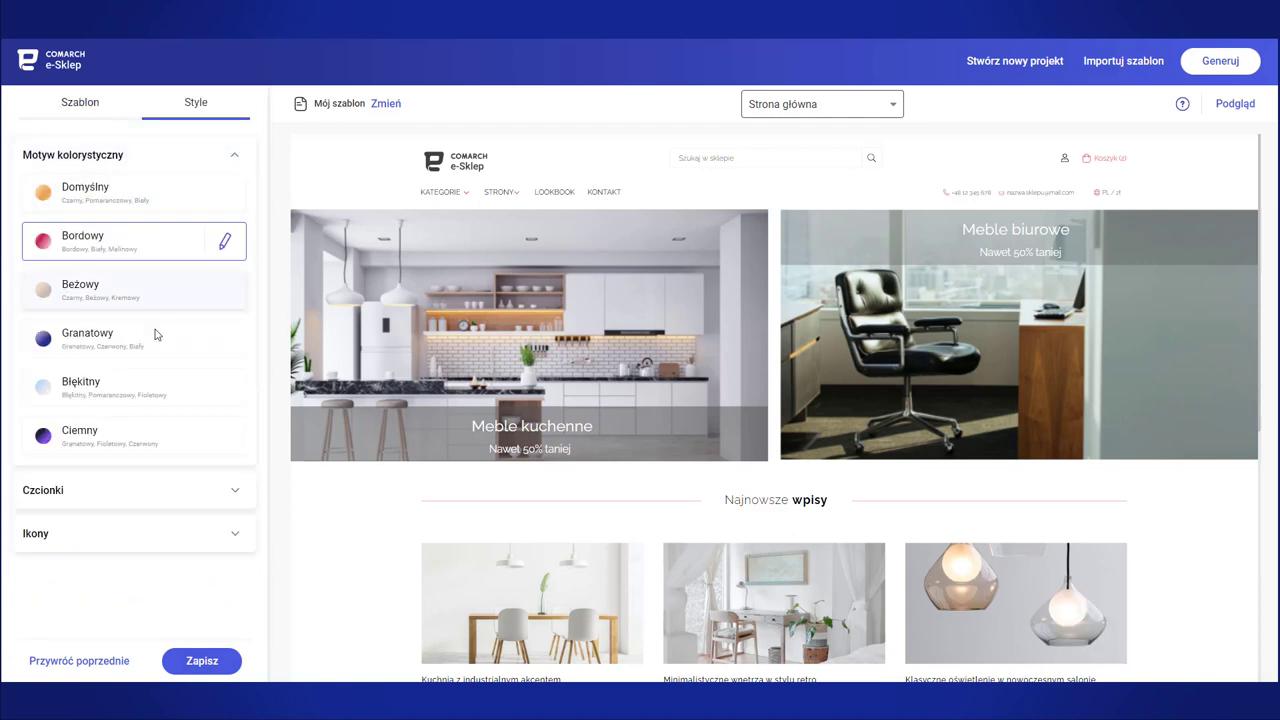
left_click(181, 502)
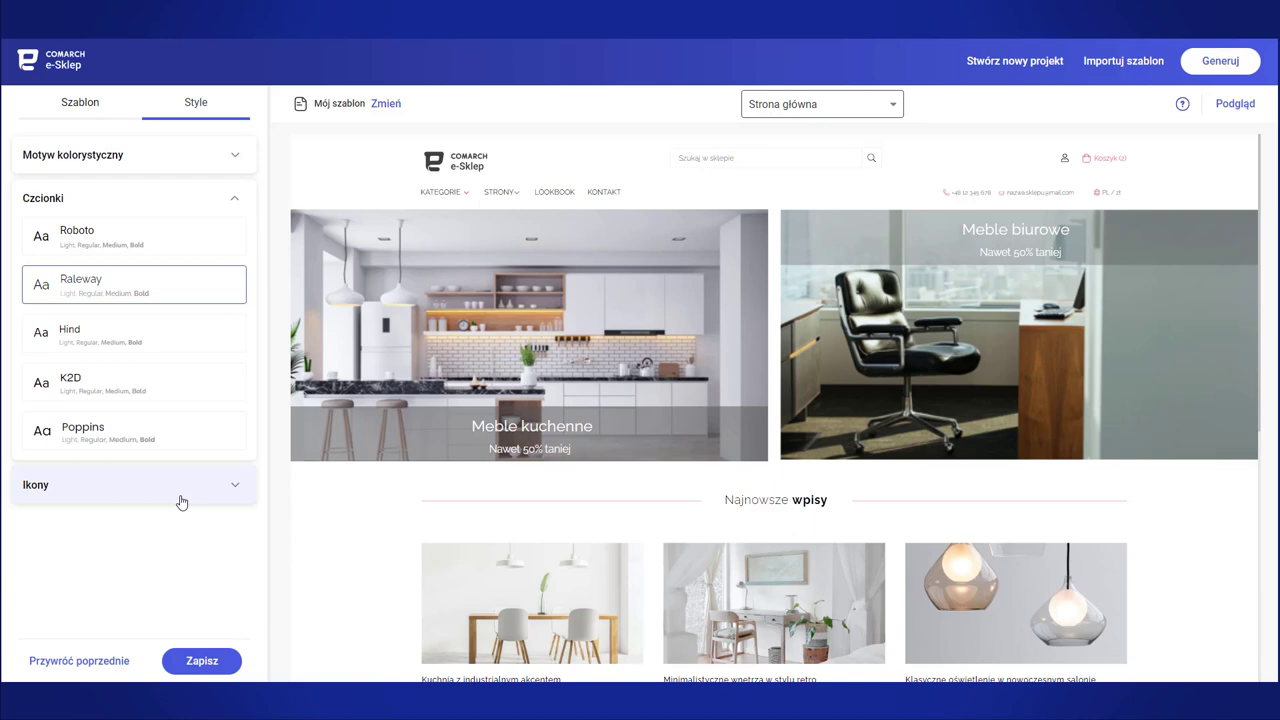
- Try the Hind, K2D and Poppins fonts and apply Roboto as the template's font
left_click(191, 347)
left_click(185, 376)
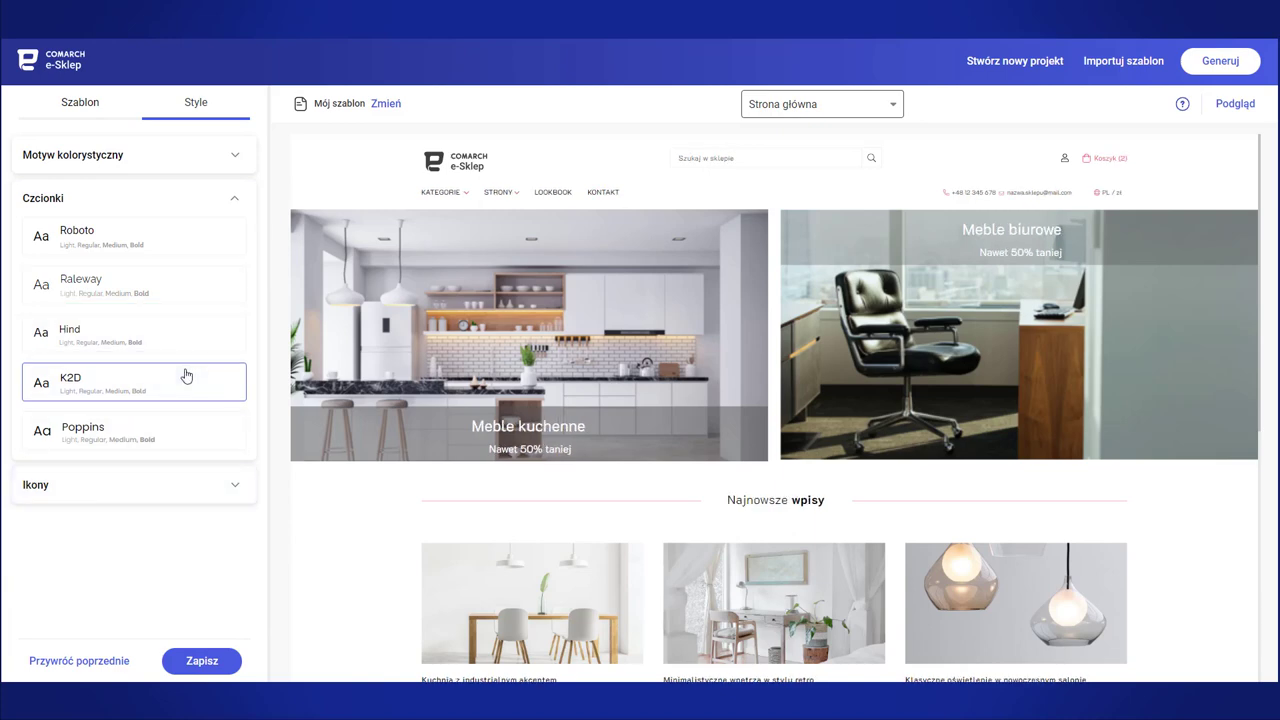
left_click(178, 431)
left_click(202, 246)
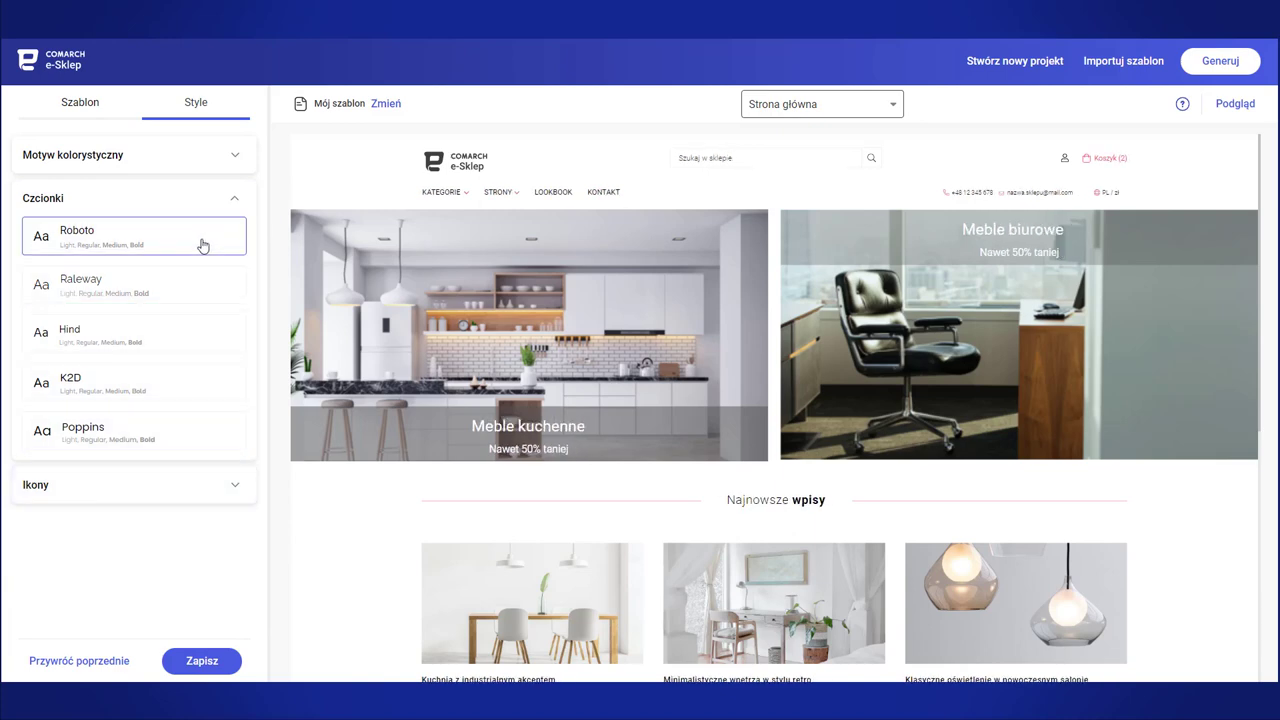
- Try the loader types in the Ikony settings, choose the full-circle loader and save the style changes
left_click(183, 489)
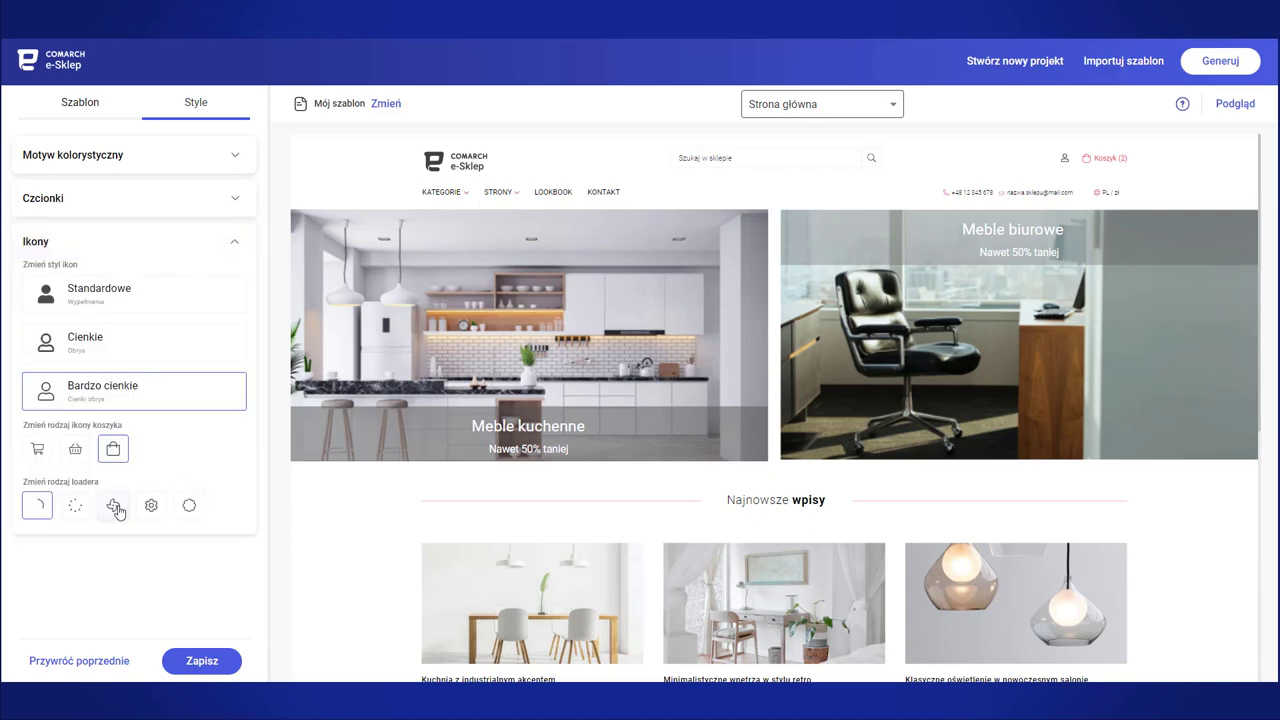
left_click(122, 509)
left_click(151, 507)
left_click(187, 507)
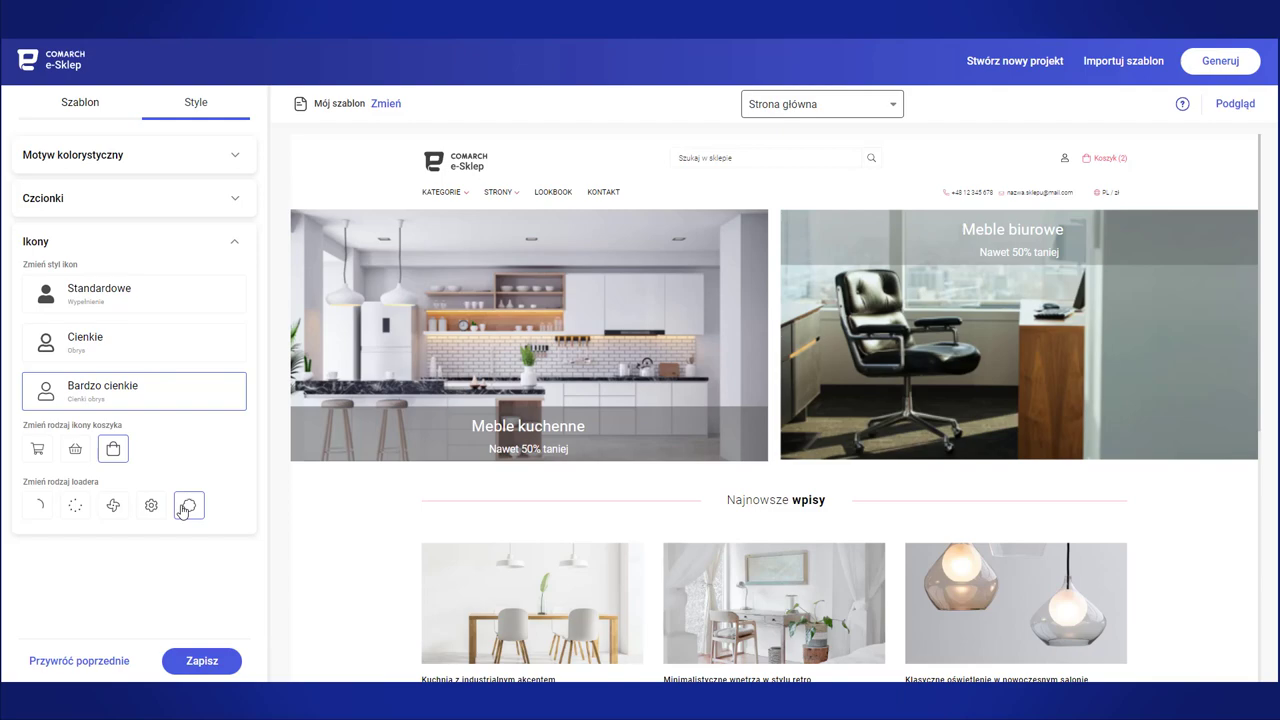
left_click(201, 661)
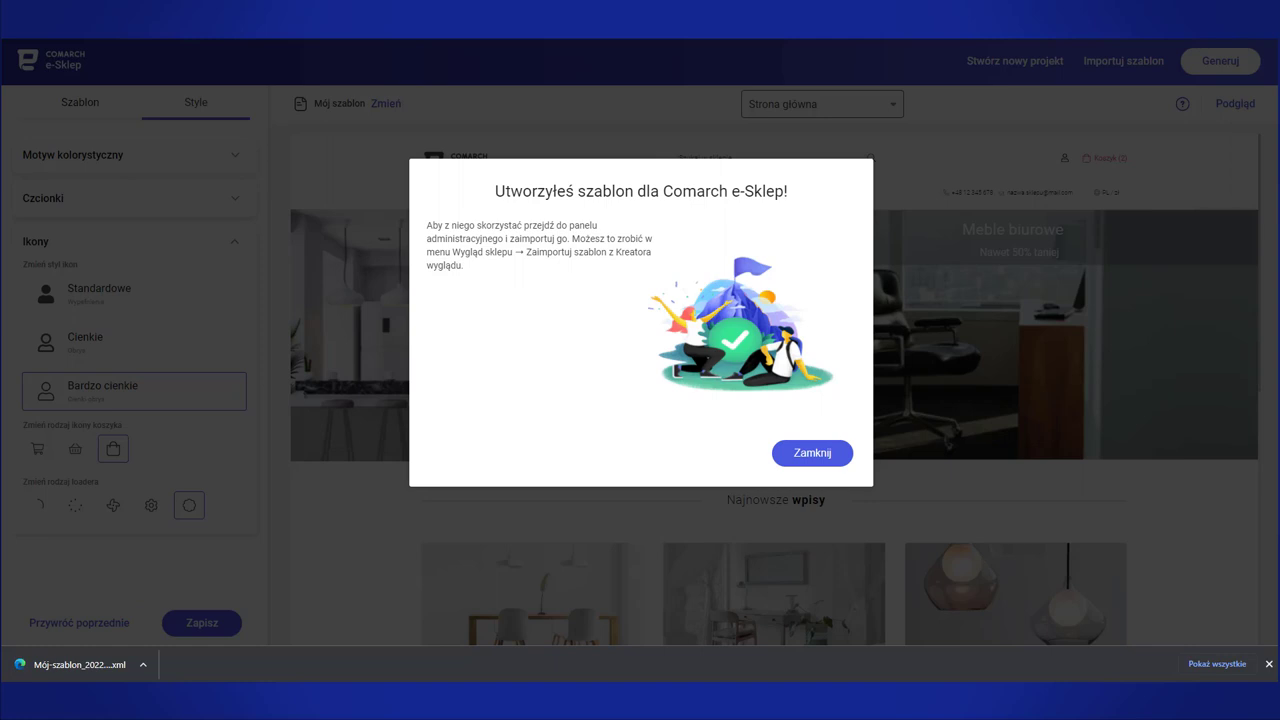
- Dismiss the template-created confirmation and open the Importuj szablon dialog for importing an XML template
left_click(812, 453)
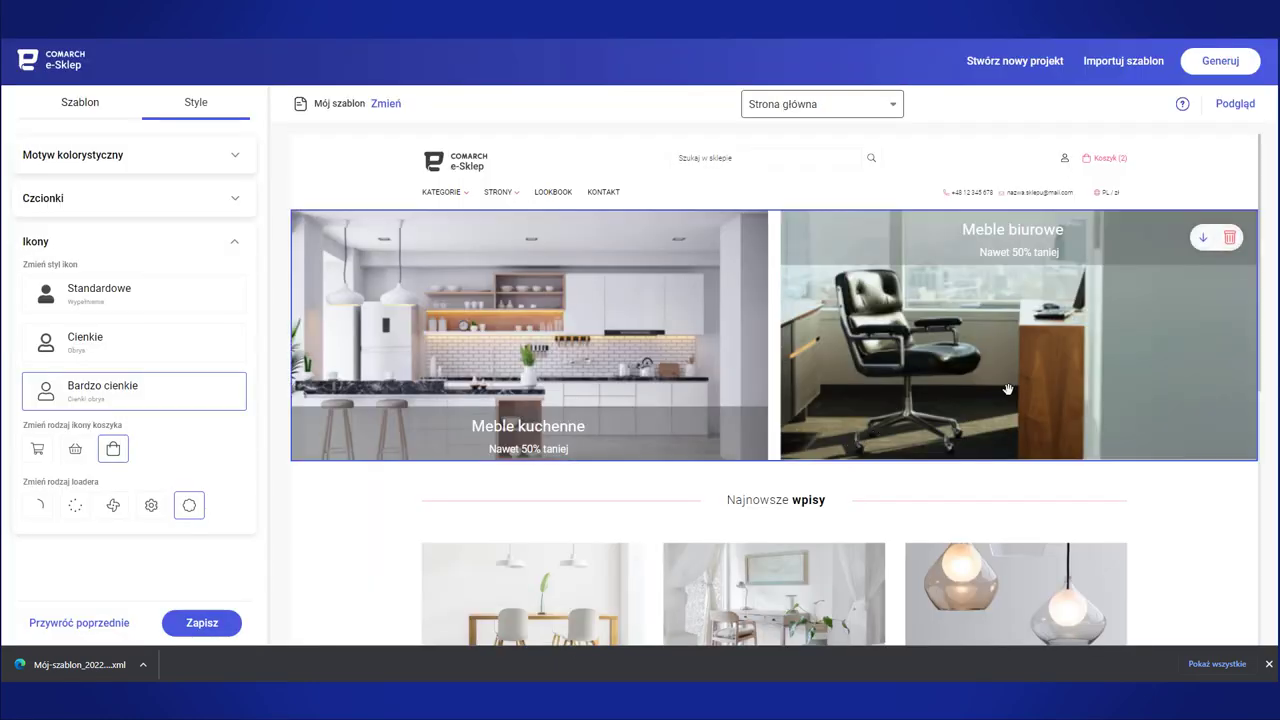
left_click(1124, 62)
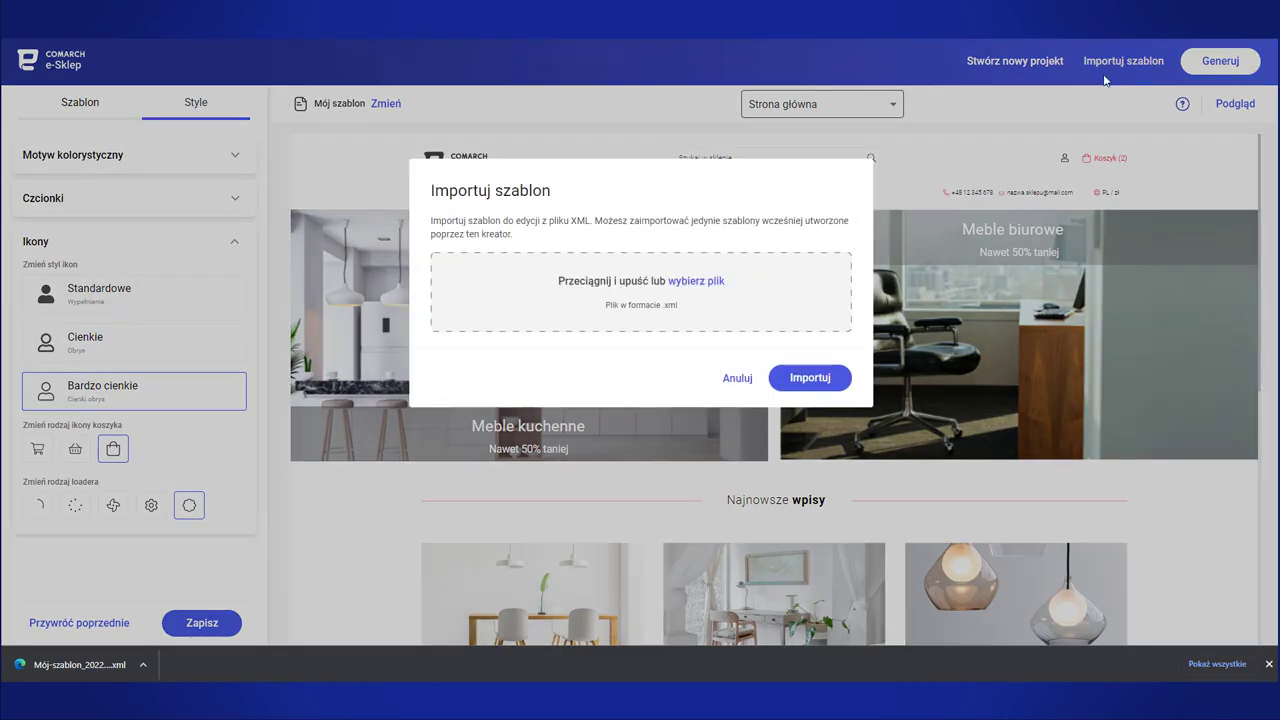